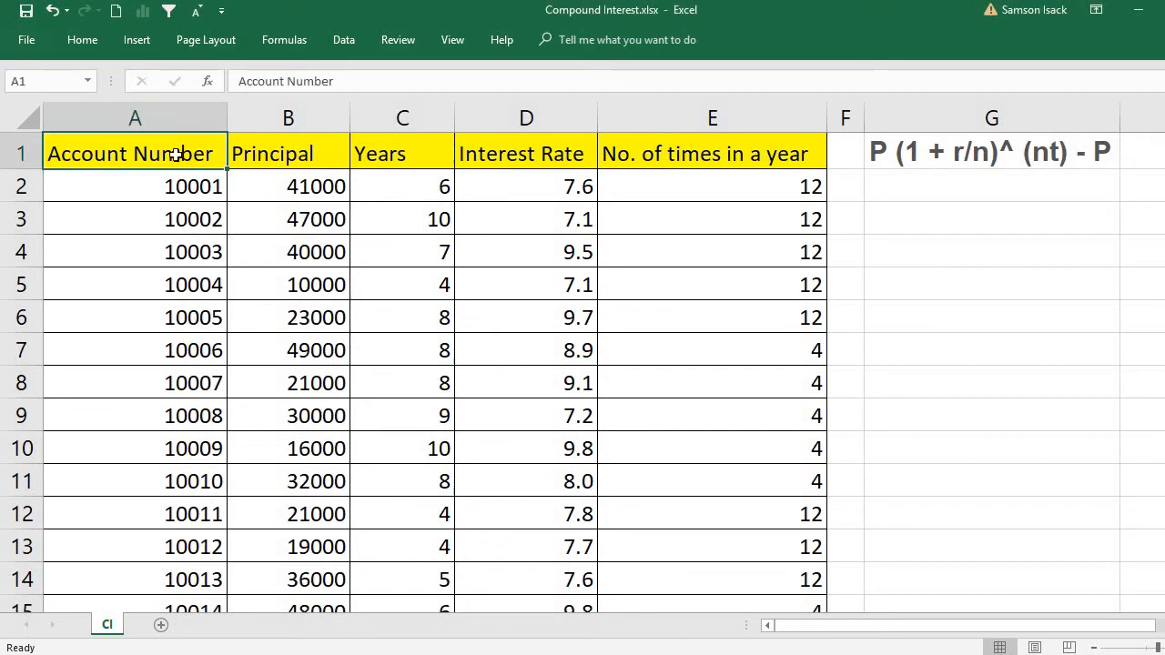
- Examine the column headers and the first account's principal, years, interest rate and number of compounding times in a year
click(292, 154)
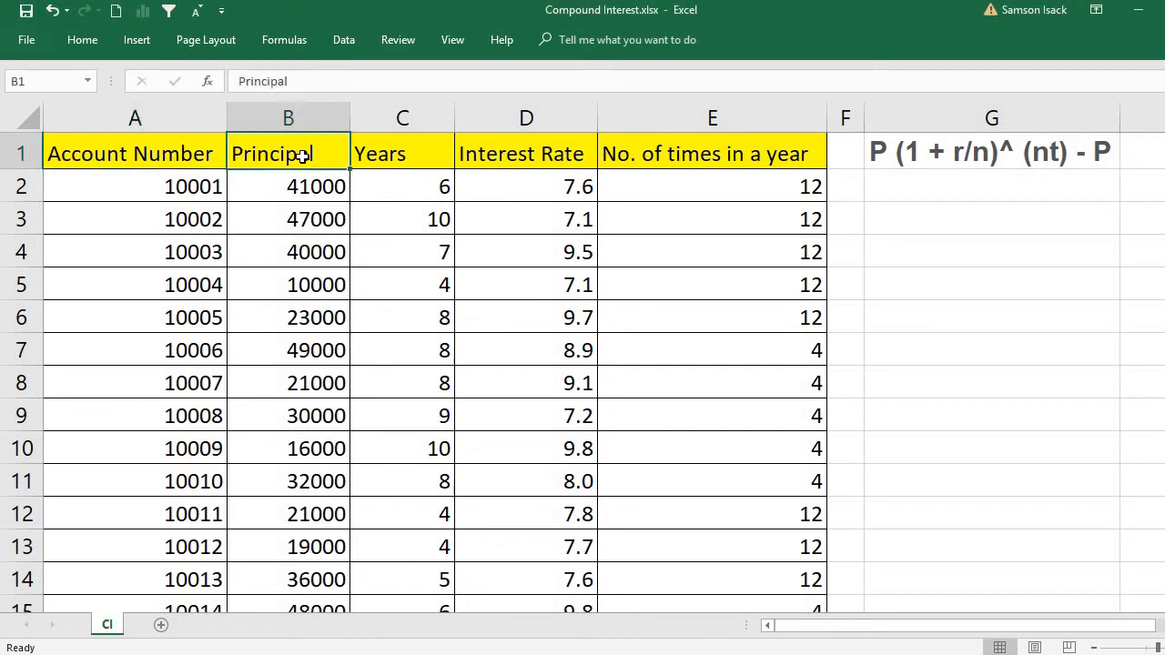
click(411, 150)
click(558, 150)
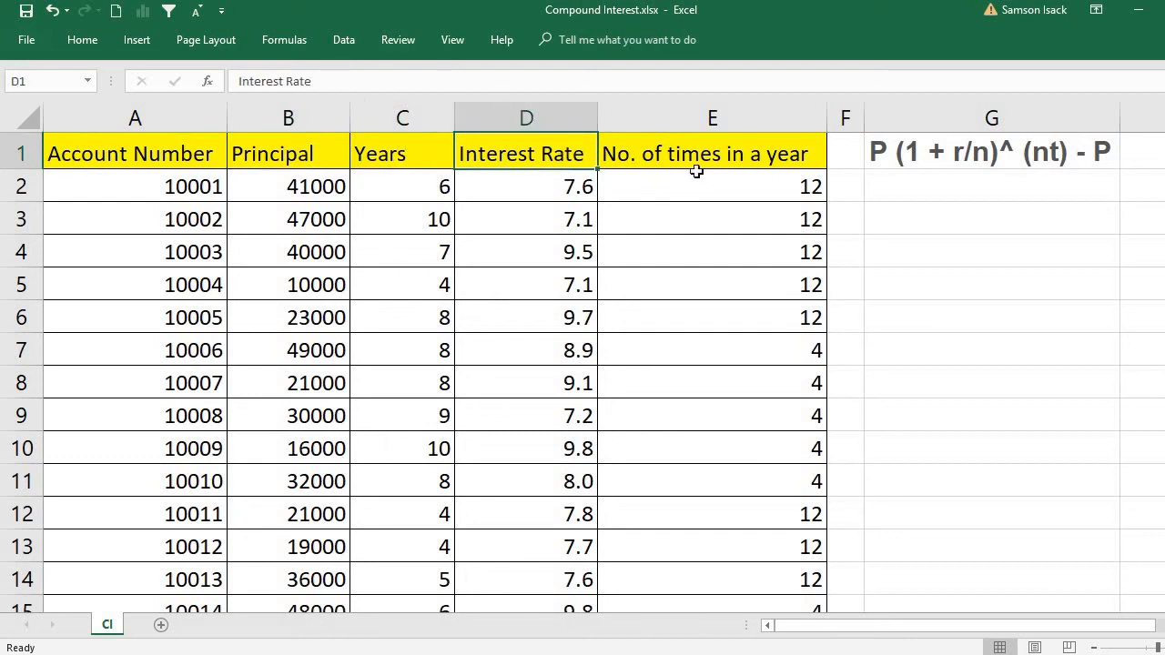
click(699, 159)
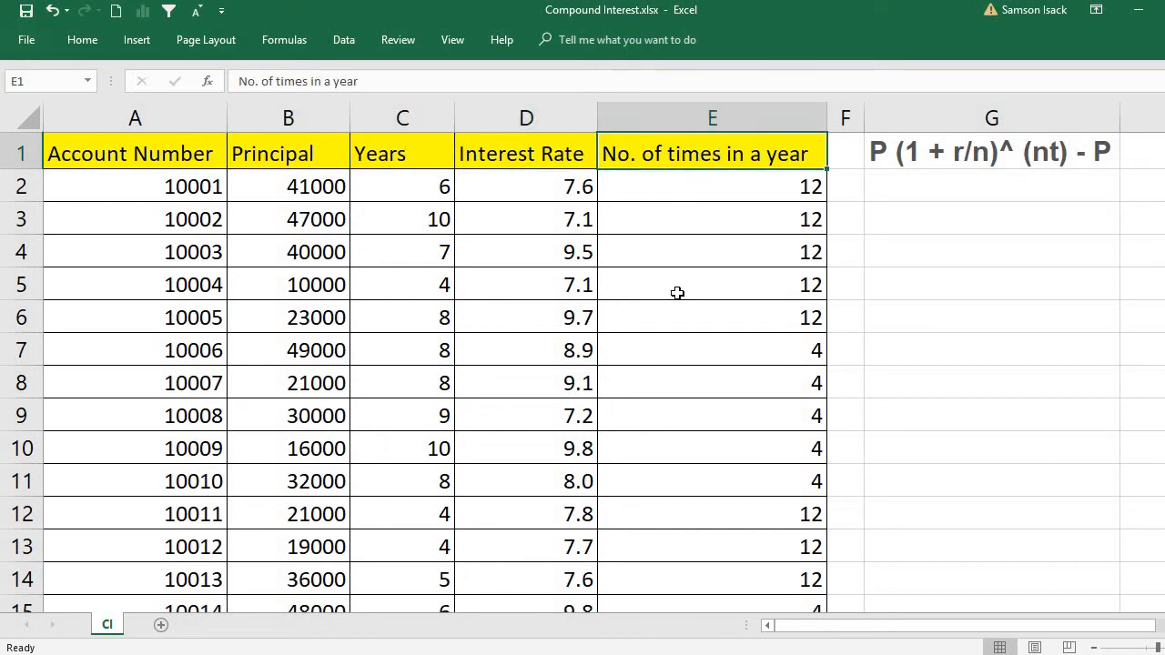
click(202, 193)
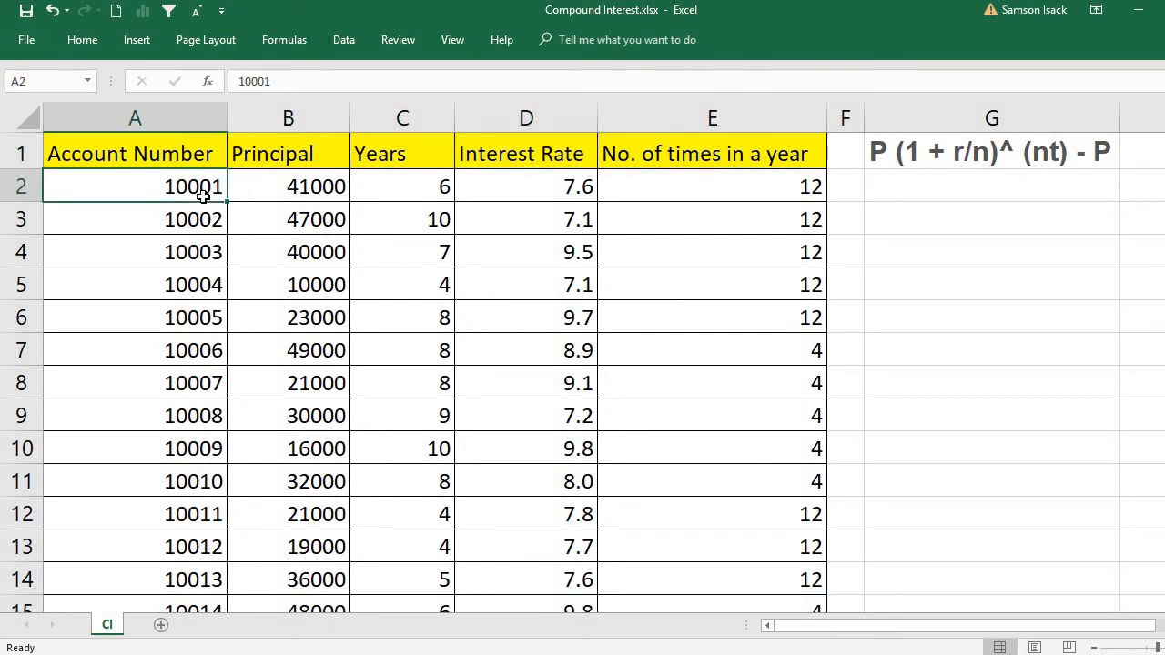
click(277, 188)
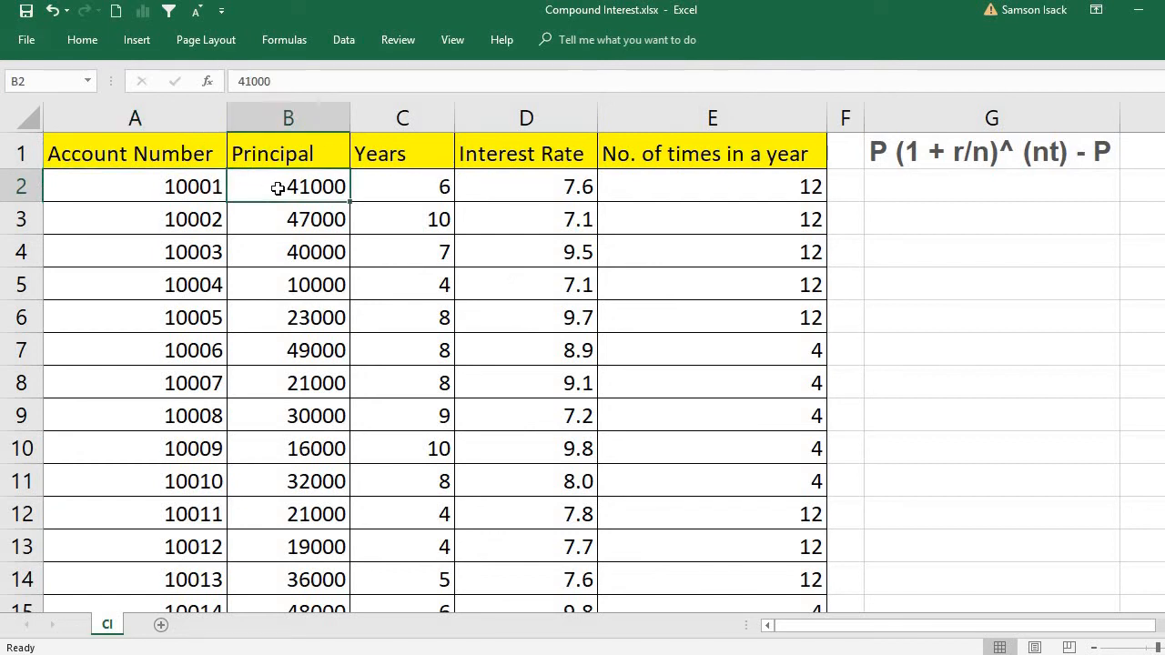
click(387, 184)
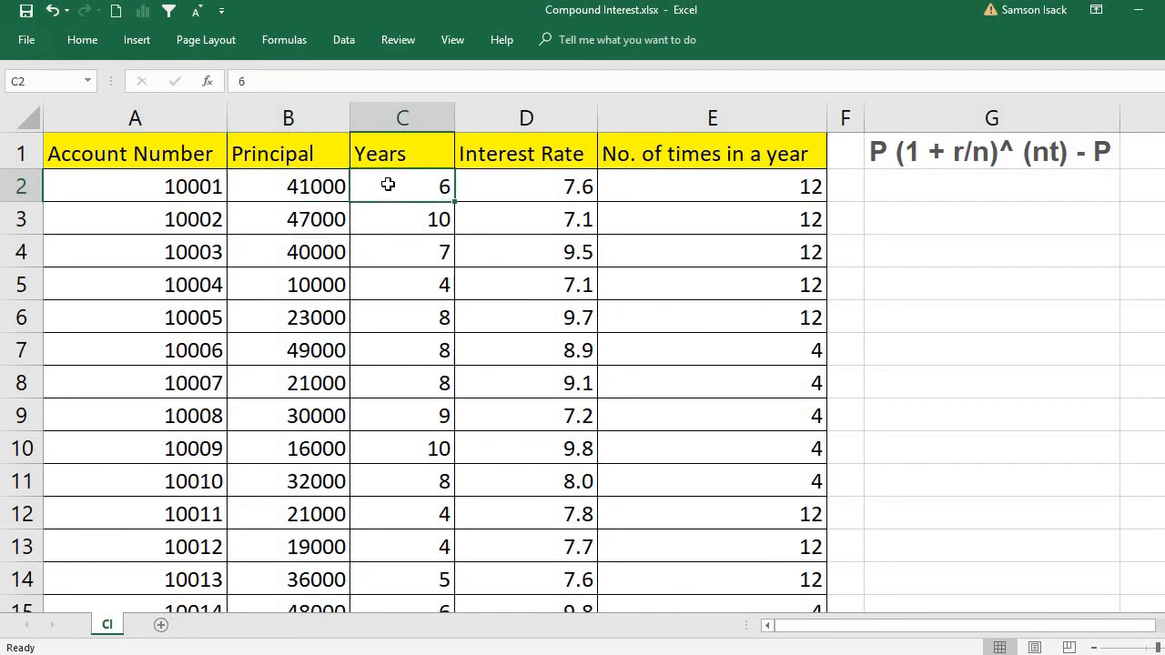
click(500, 183)
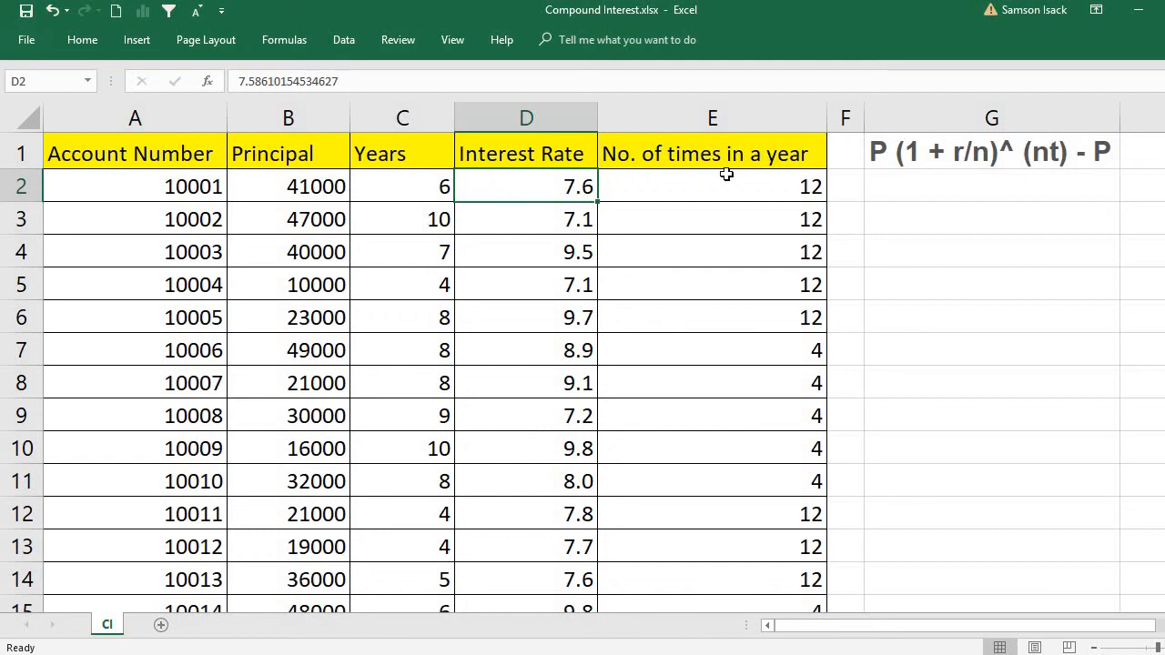
click(695, 185)
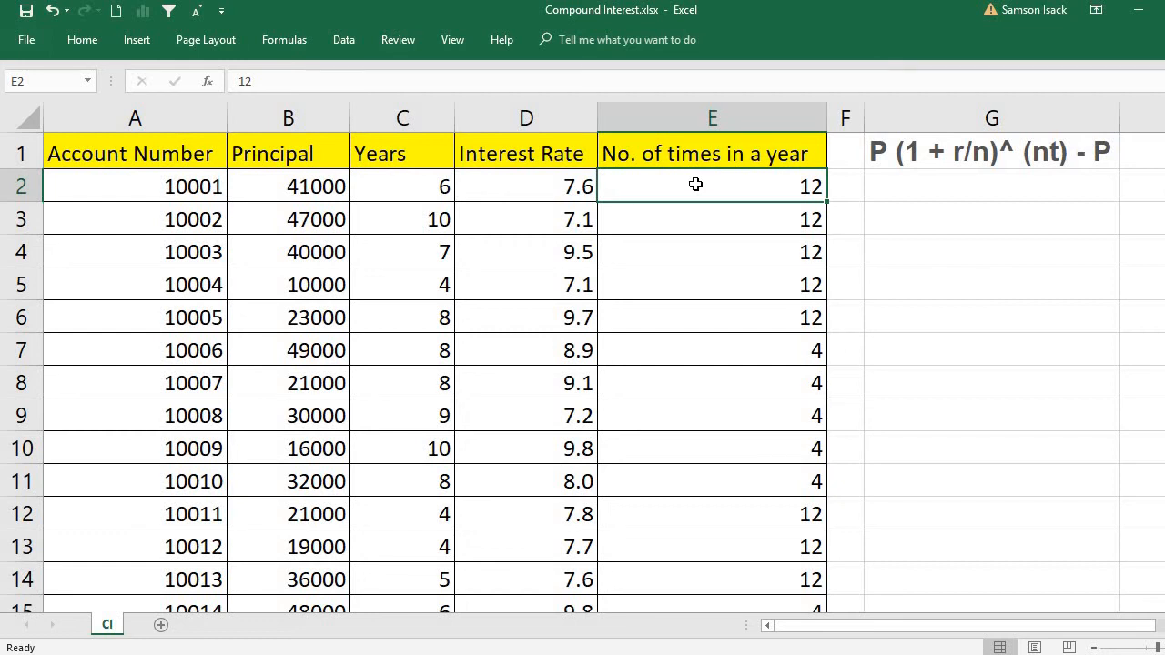
click(738, 353)
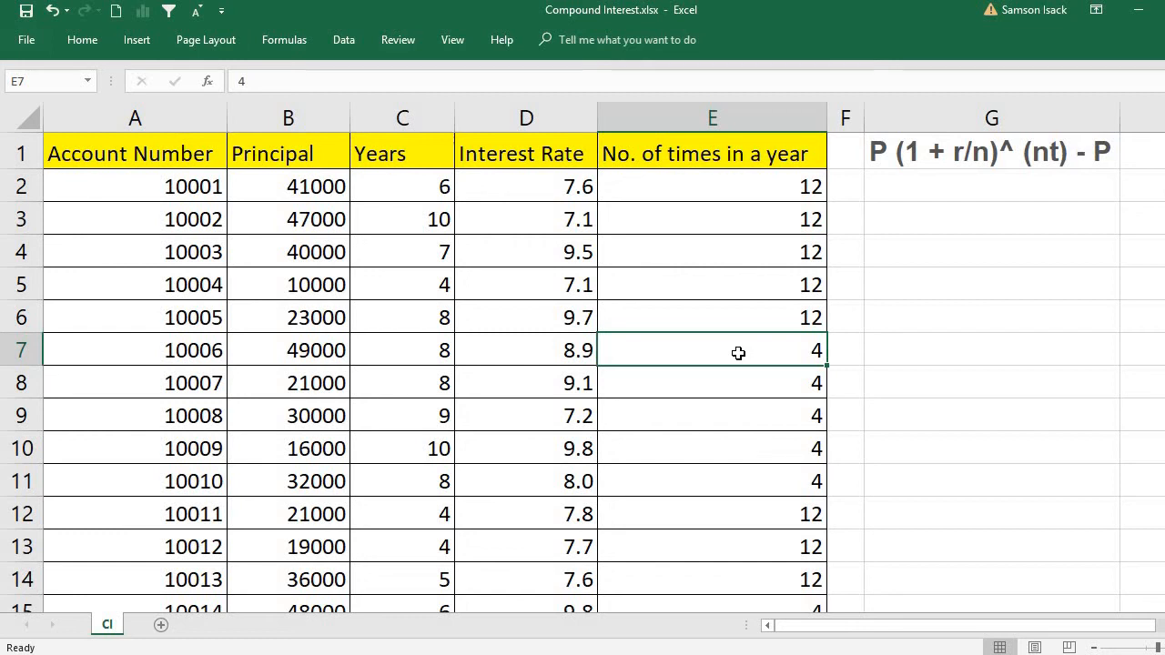
click(764, 182)
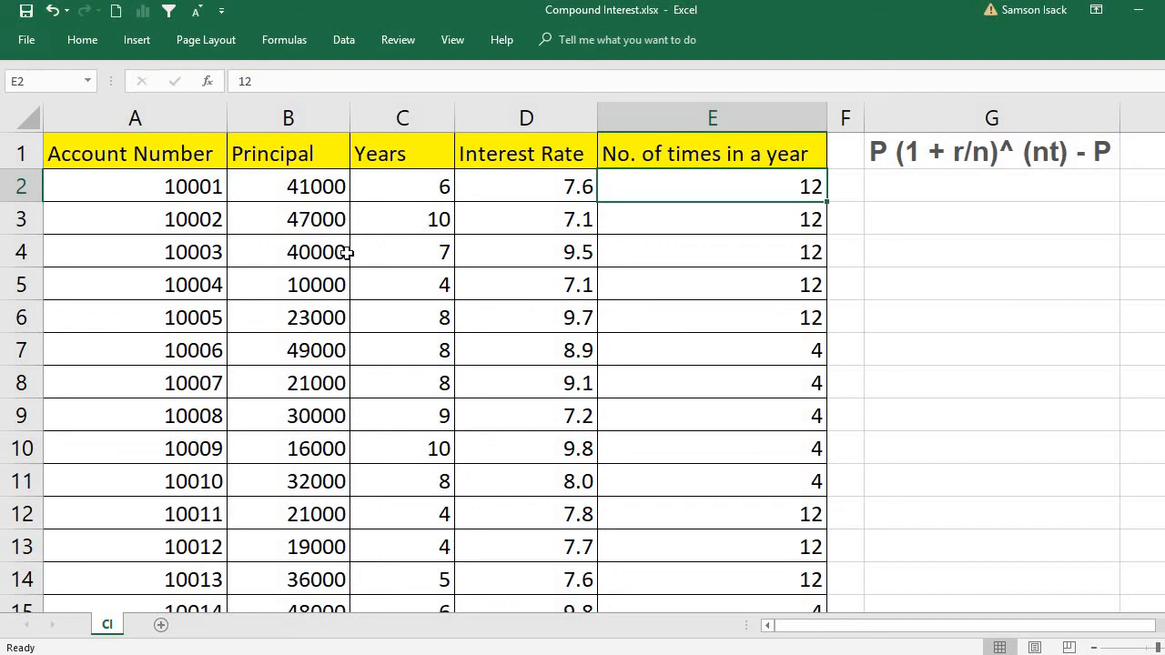
click(178, 162)
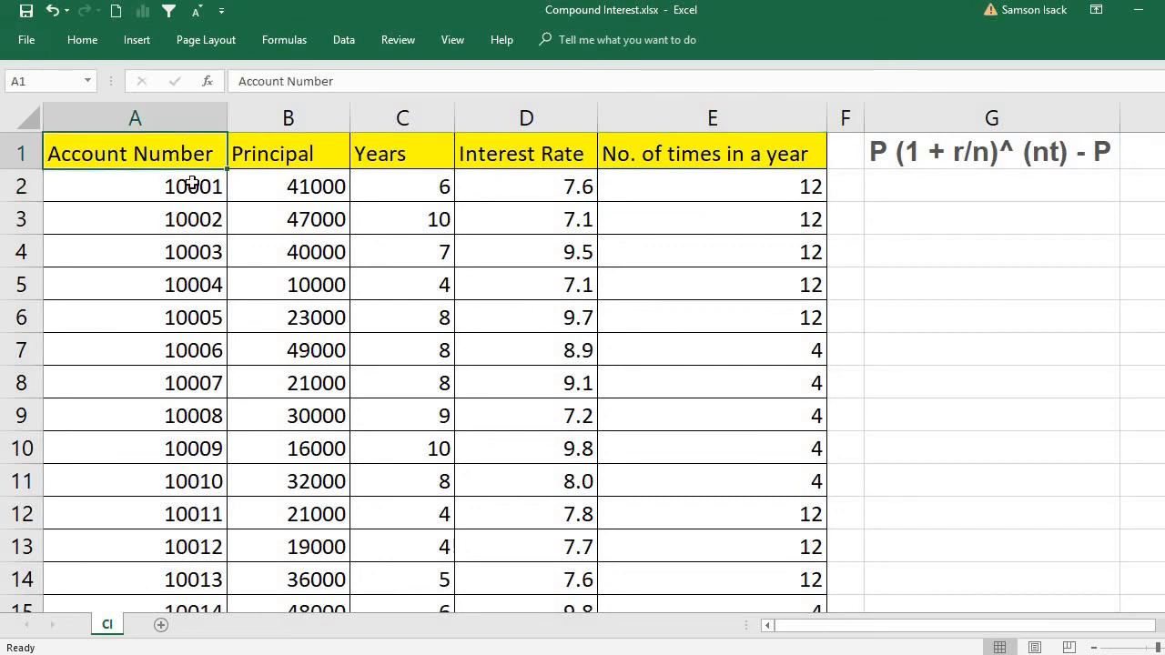
click(191, 184)
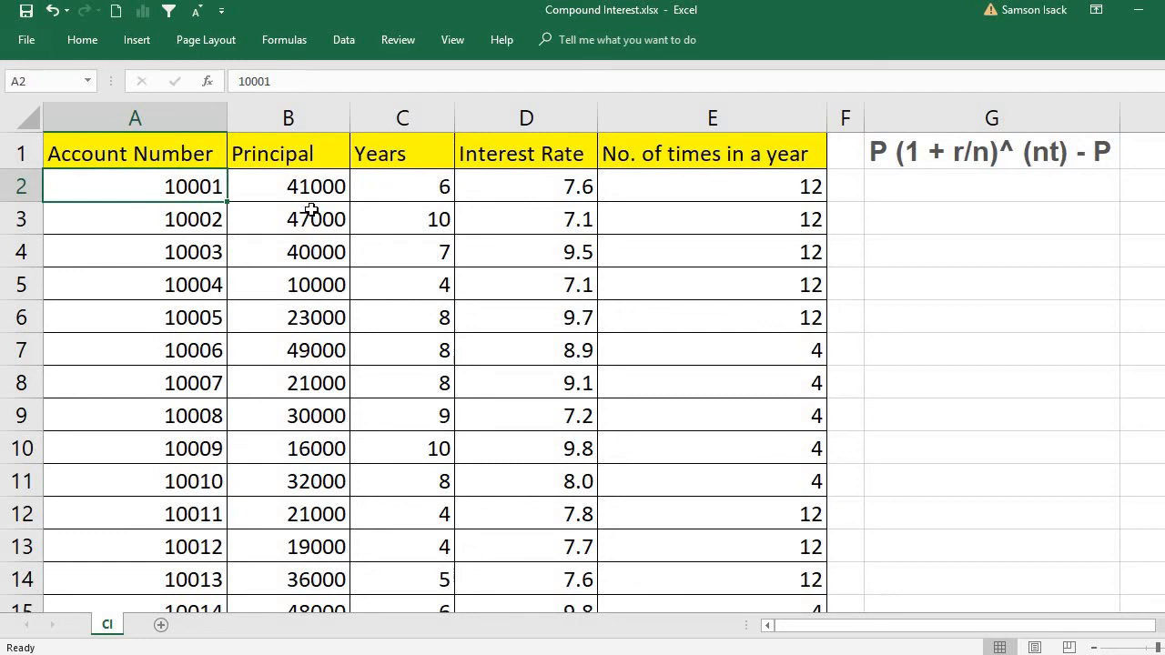
- Create a PivotTable on a new worksheet from the account data in CI!$A$1:$E$110
click(185, 150)
drag(405, 148, 696, 156)
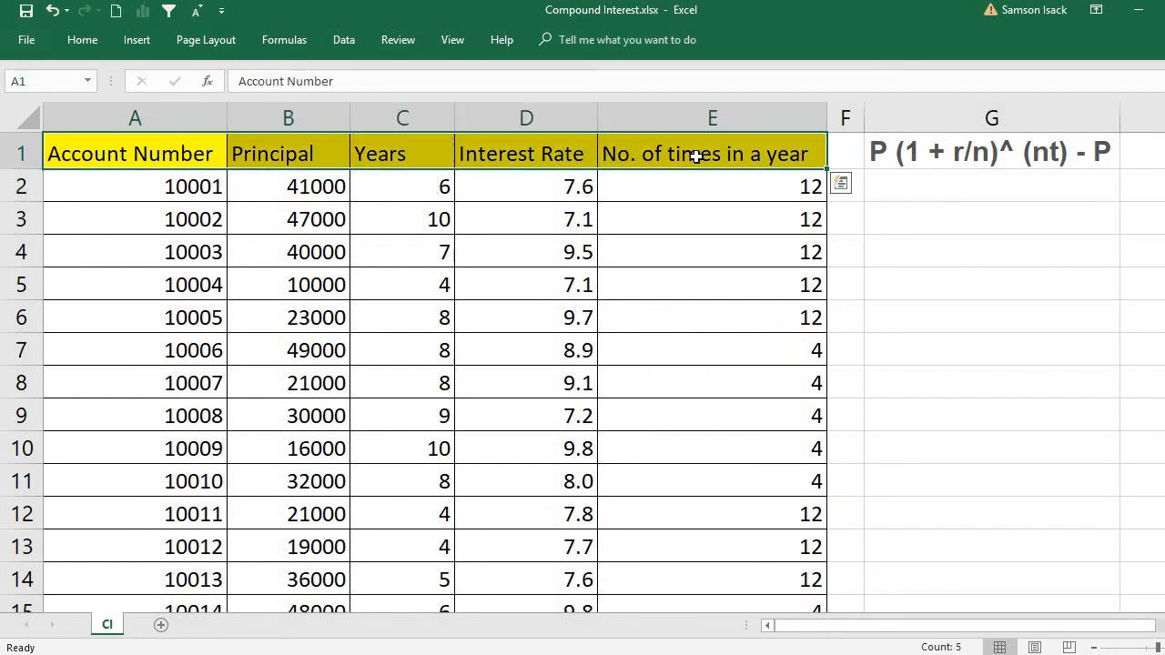
key(ctrl+shift+Down)
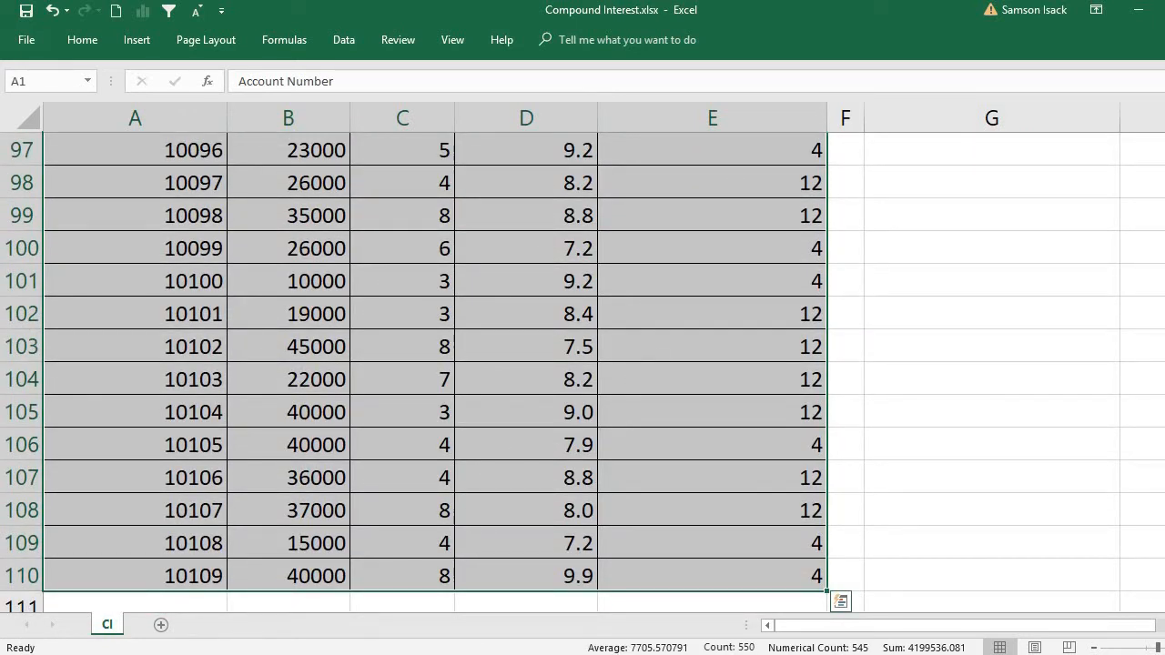
key(ctrl+BackSpace)
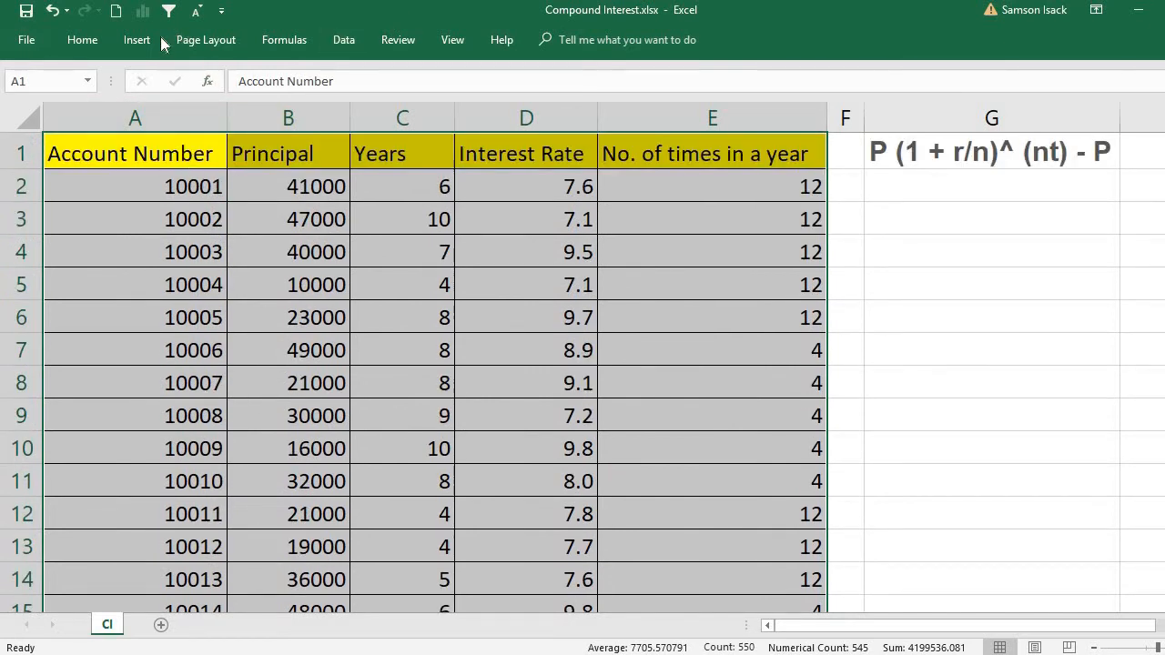
double_click(131, 42)
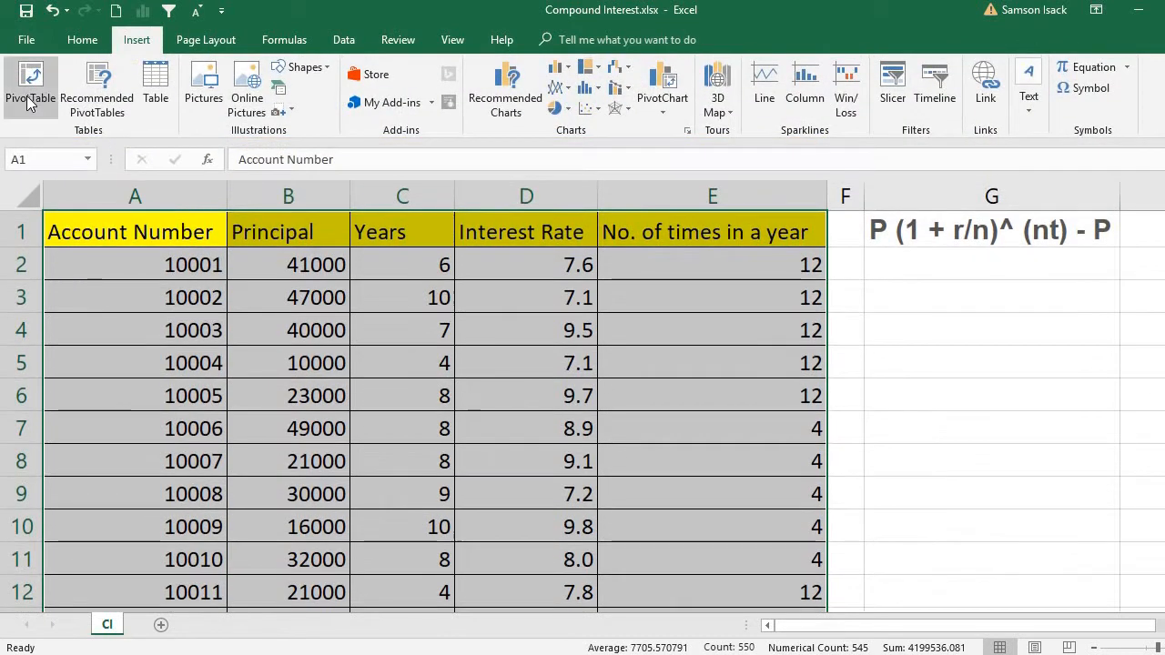
click(27, 100)
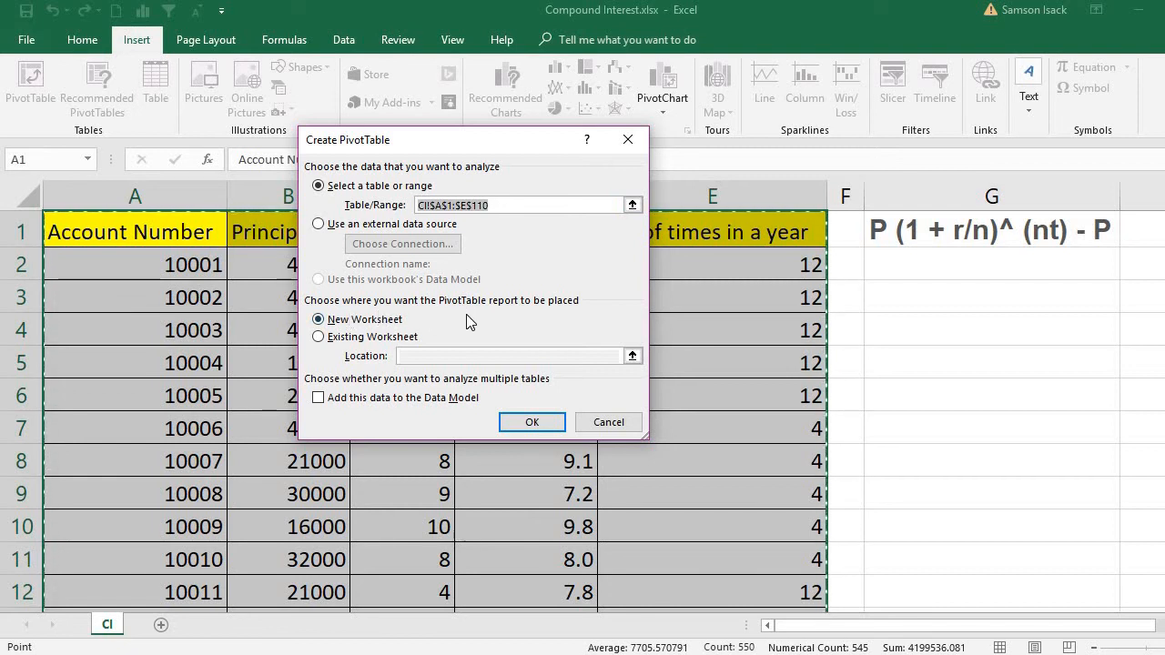
click(524, 421)
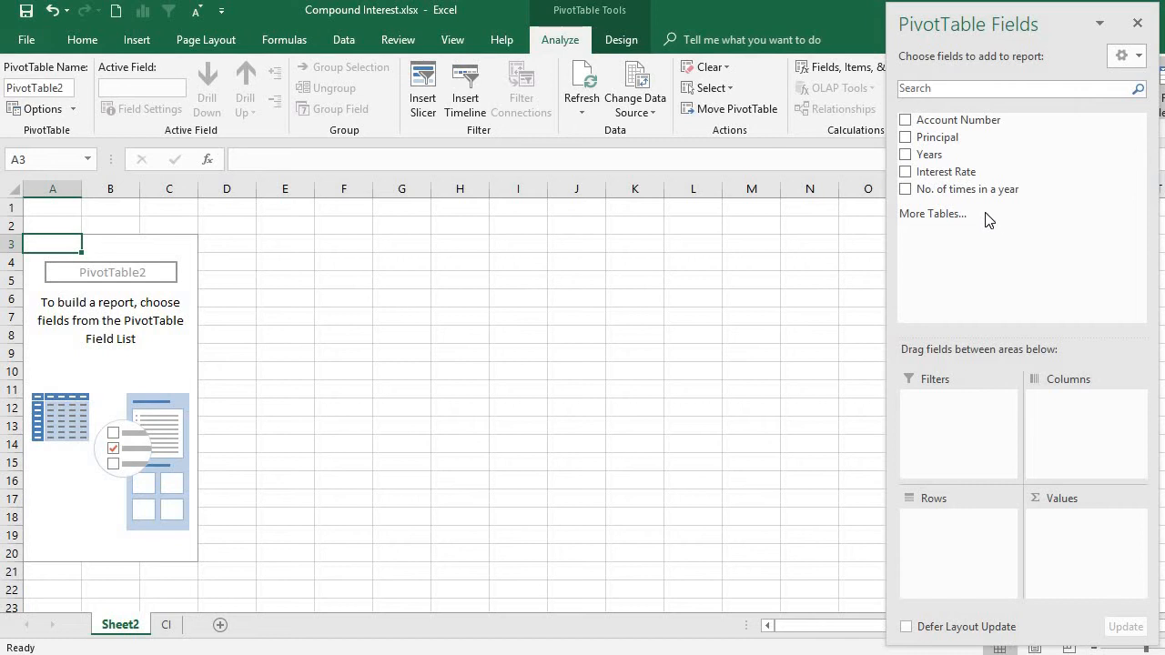
- Enlarge the new sheet's view and add the Account Number field to the PivotTable's rows
drag(1001, 120, 1001, 182)
click(1164, 648)
click(1164, 648)
click(1164, 648)
click(1164, 648)
click(1164, 648)
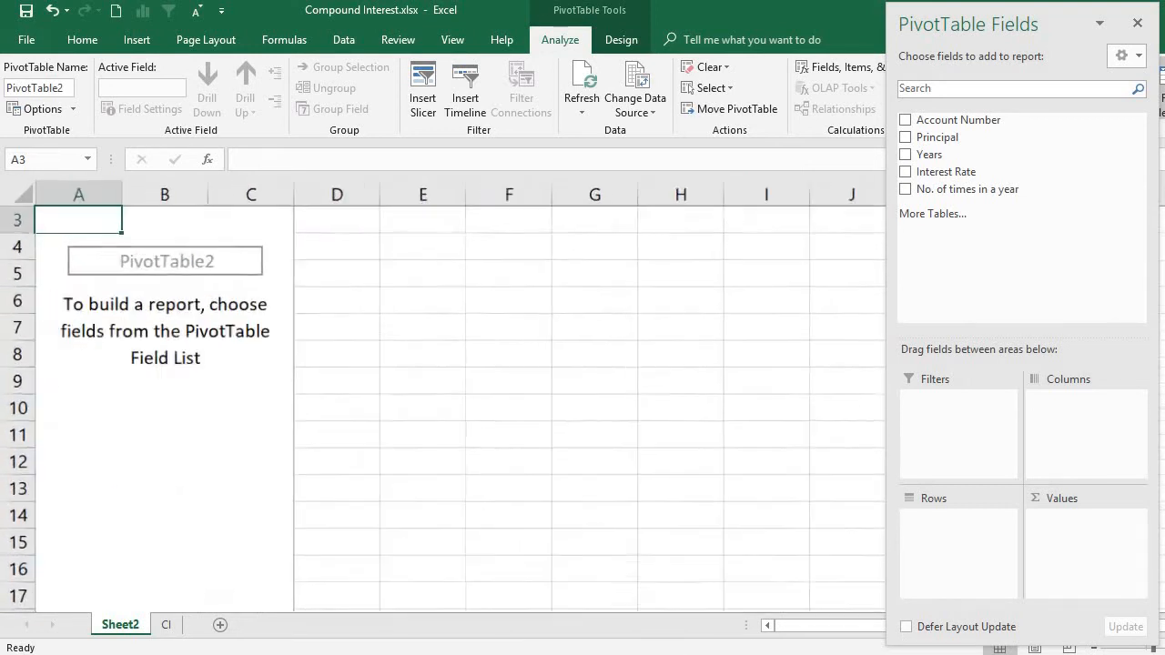
click(1164, 648)
click(1164, 648)
click(1164, 647)
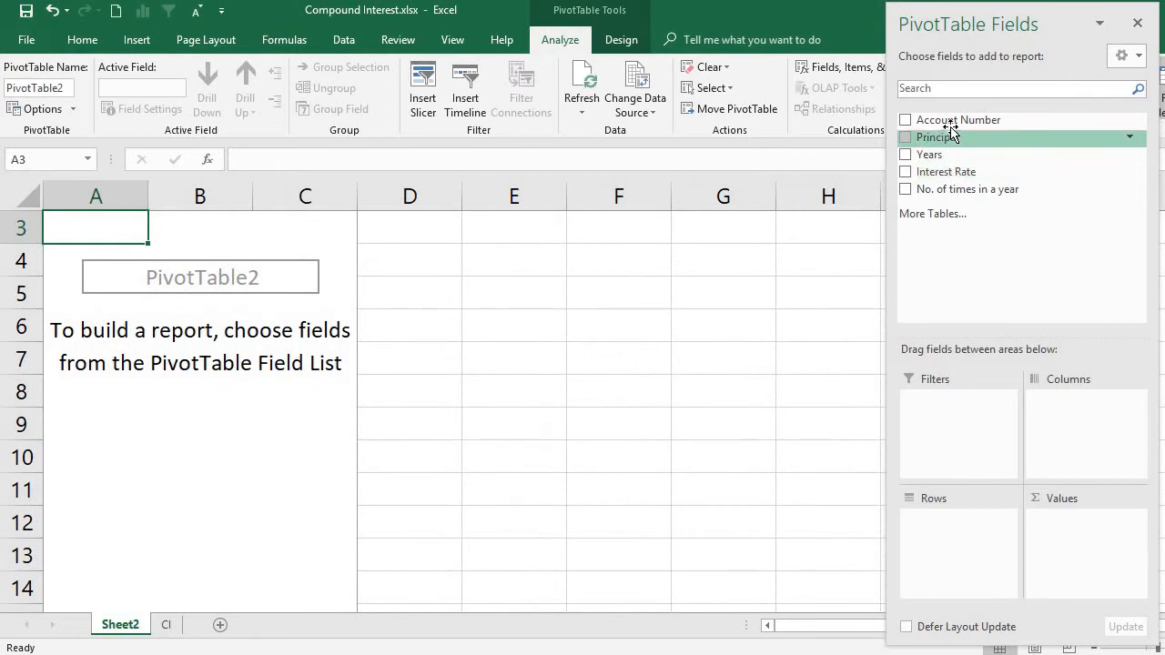
drag(953, 127, 951, 532)
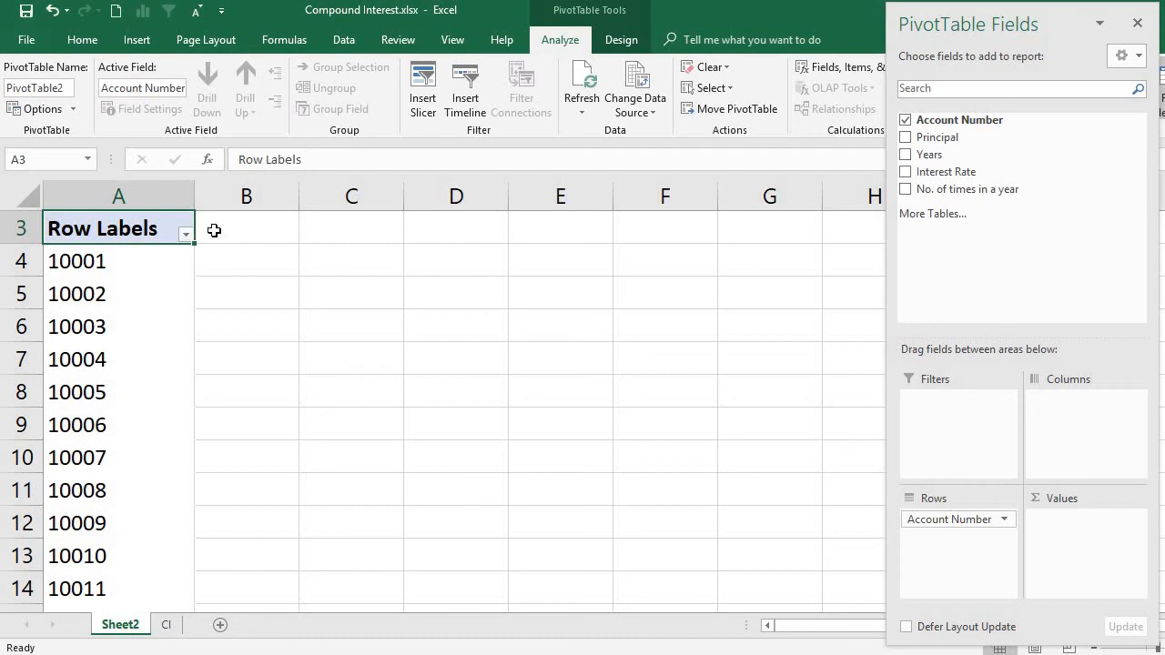
- On the CI sheet, examine the compound interest formula in G1 against the interest rates and the monthly and quarterly compounding counts
click(165, 624)
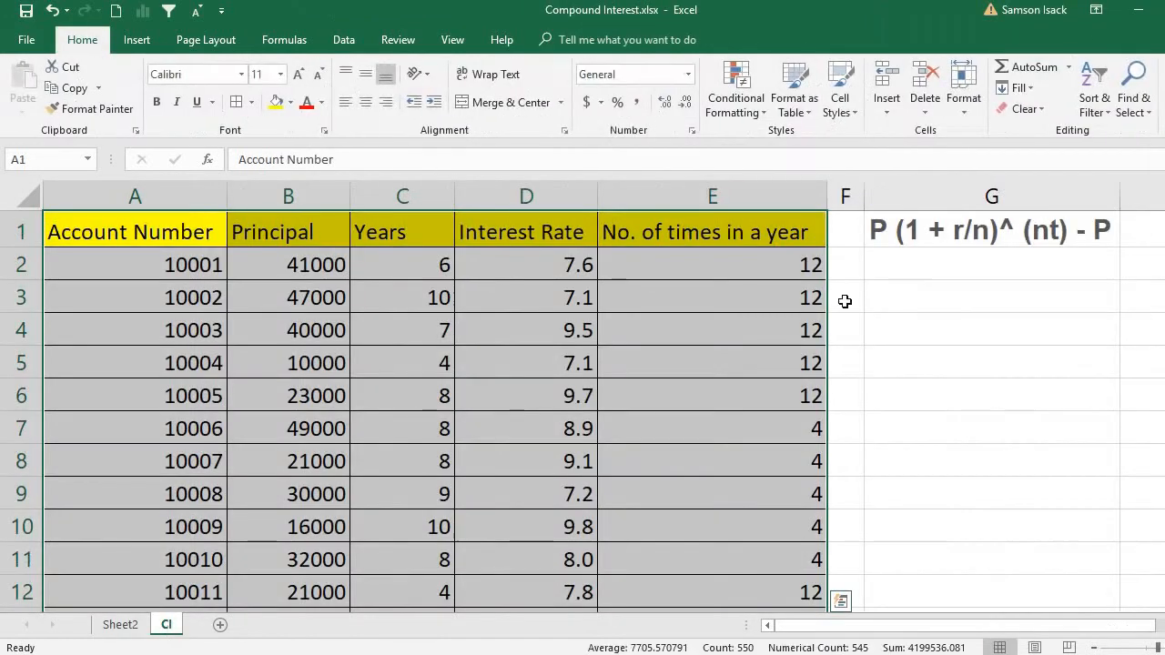
click(888, 231)
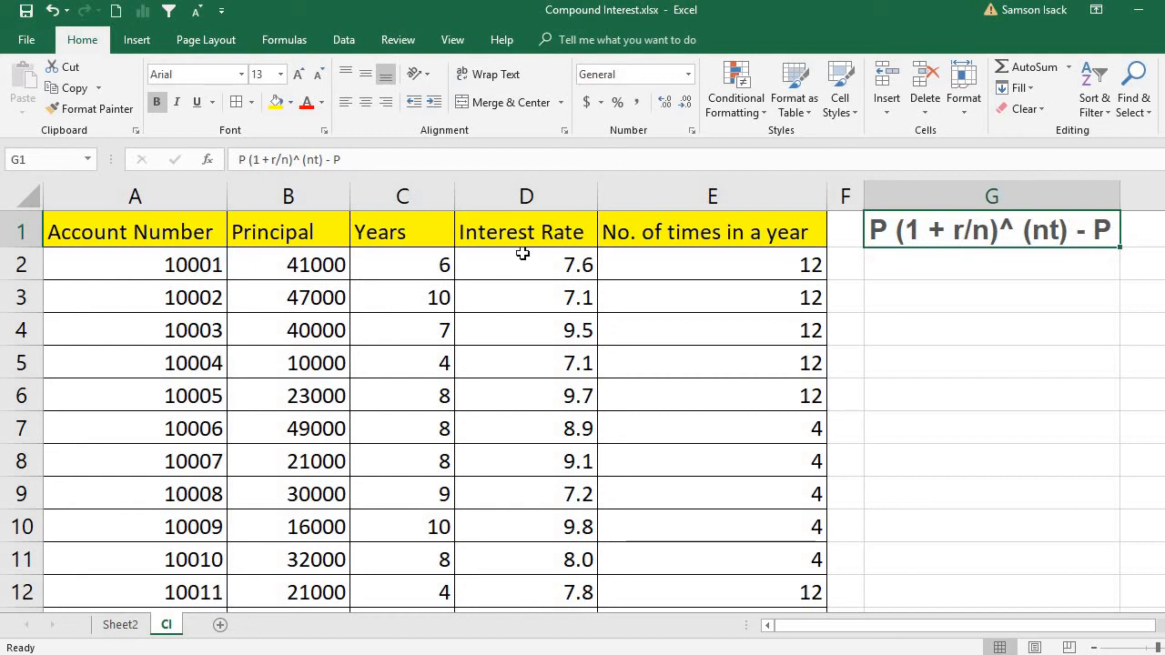
click(677, 263)
click(564, 265)
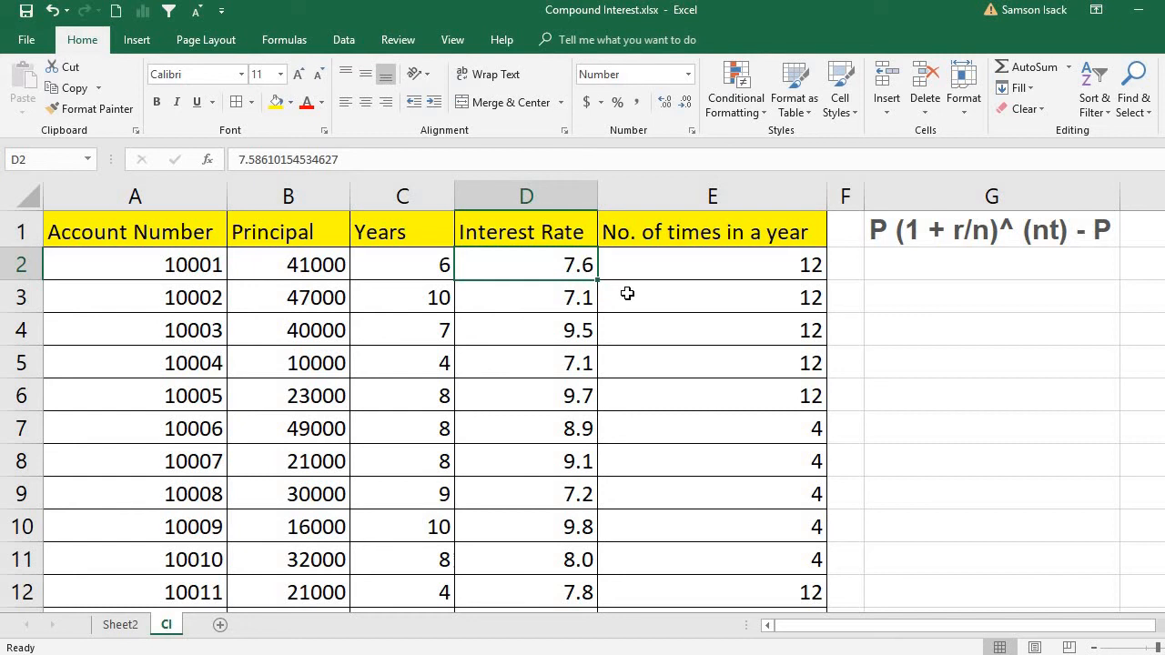
click(691, 234)
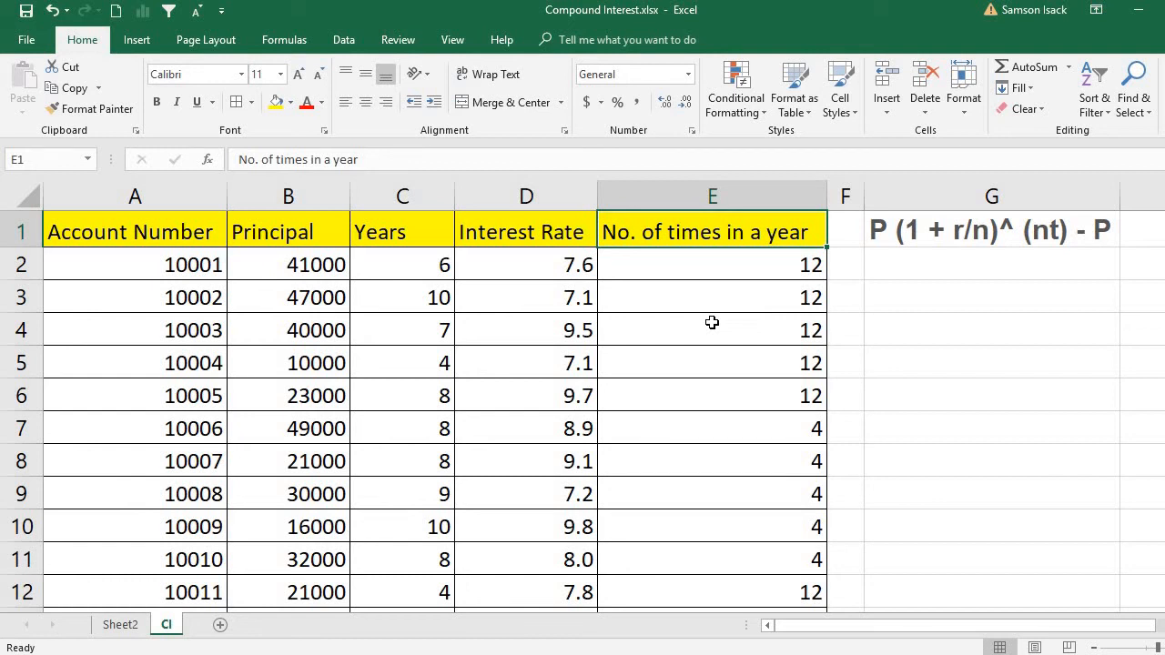
click(705, 274)
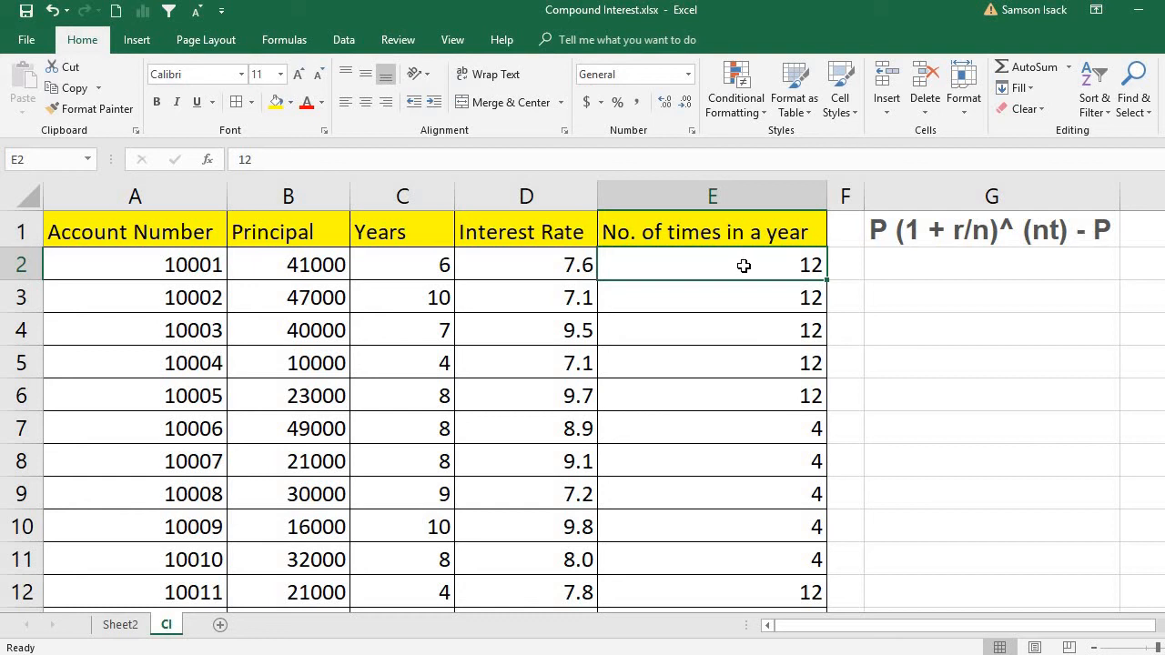
drag(744, 265, 747, 417)
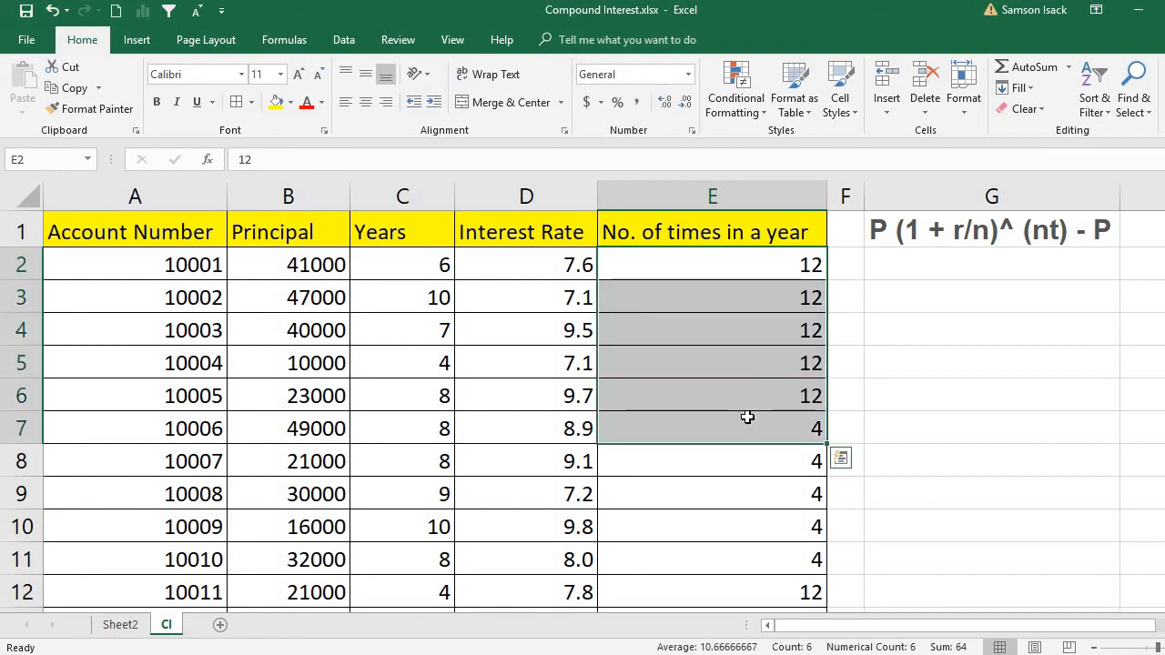
click(747, 435)
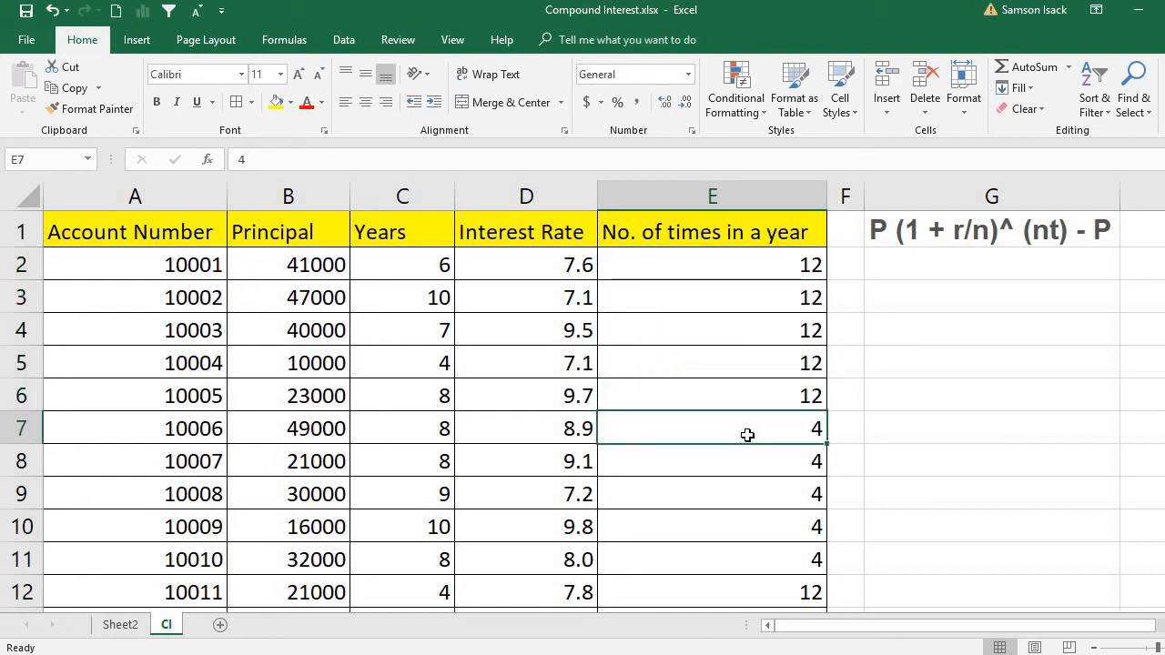
click(742, 264)
drag(738, 427, 738, 492)
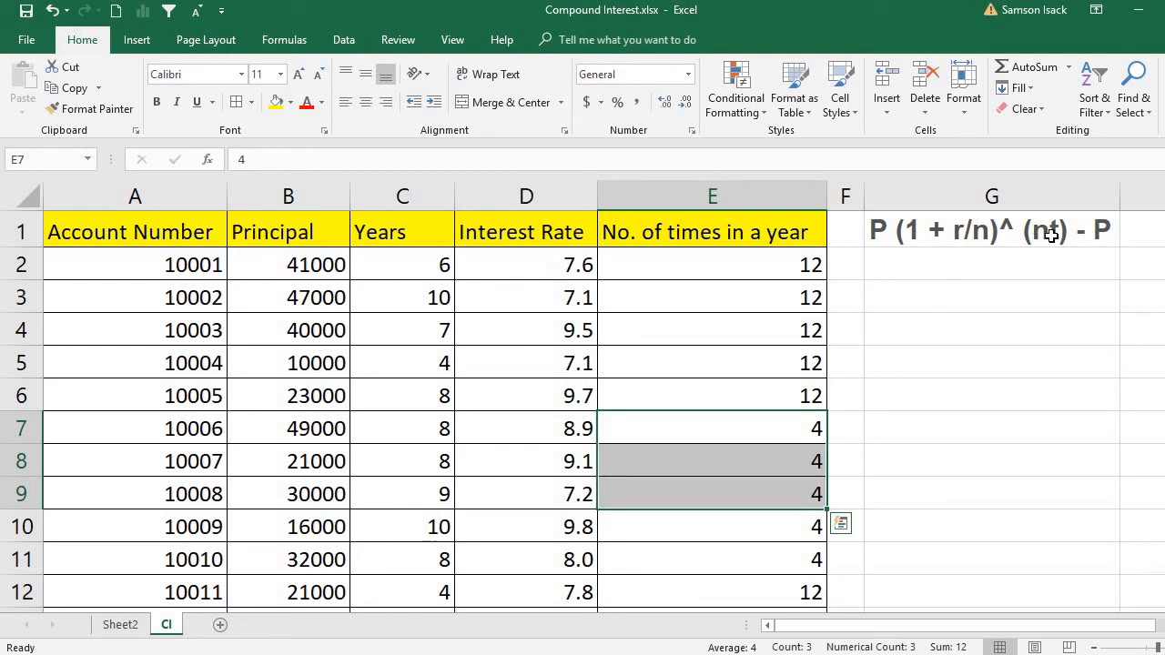
click(743, 261)
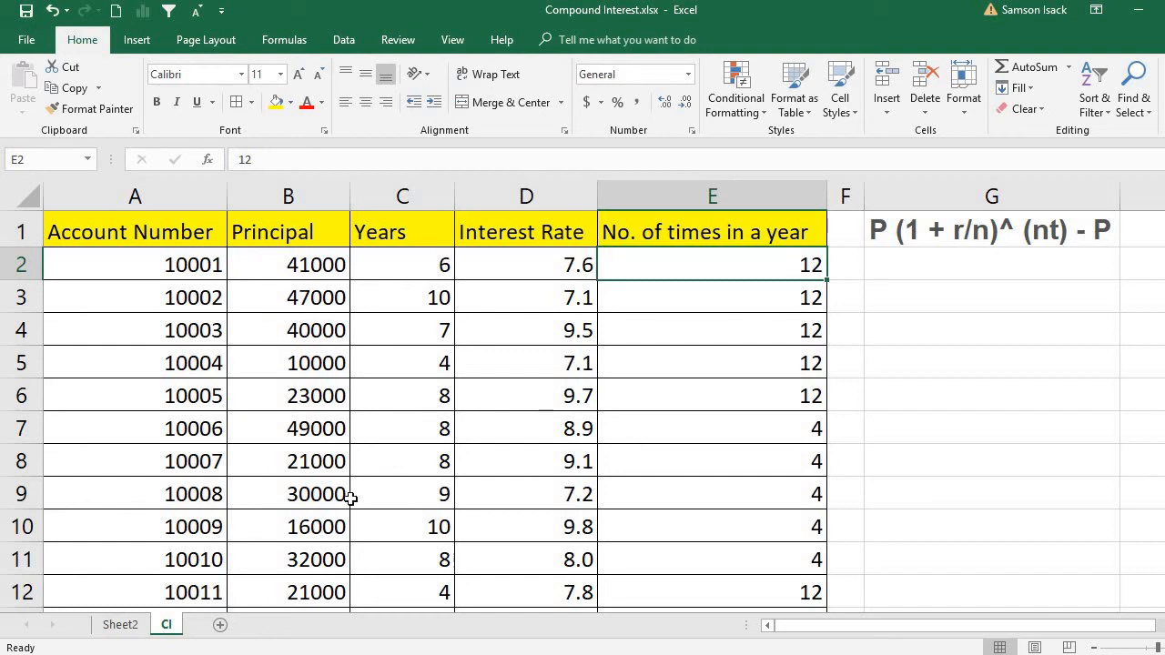
- Copy the compound interest formula text from G1 of the CI sheet and paste it as values into E3 of Sheet2
click(122, 625)
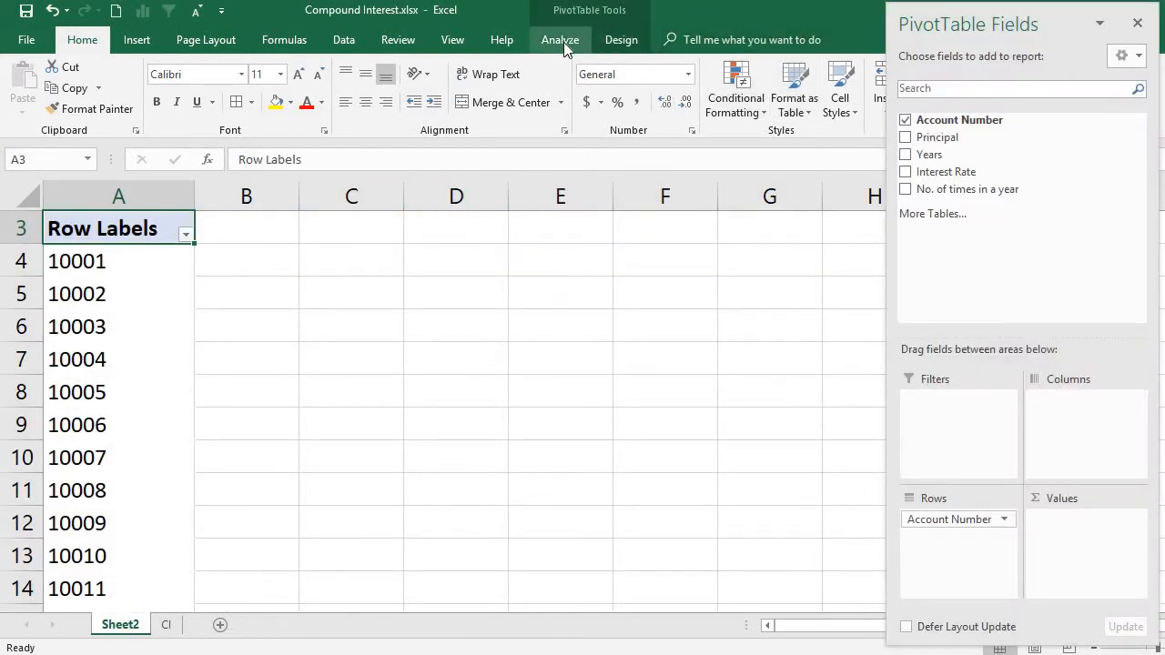
click(169, 625)
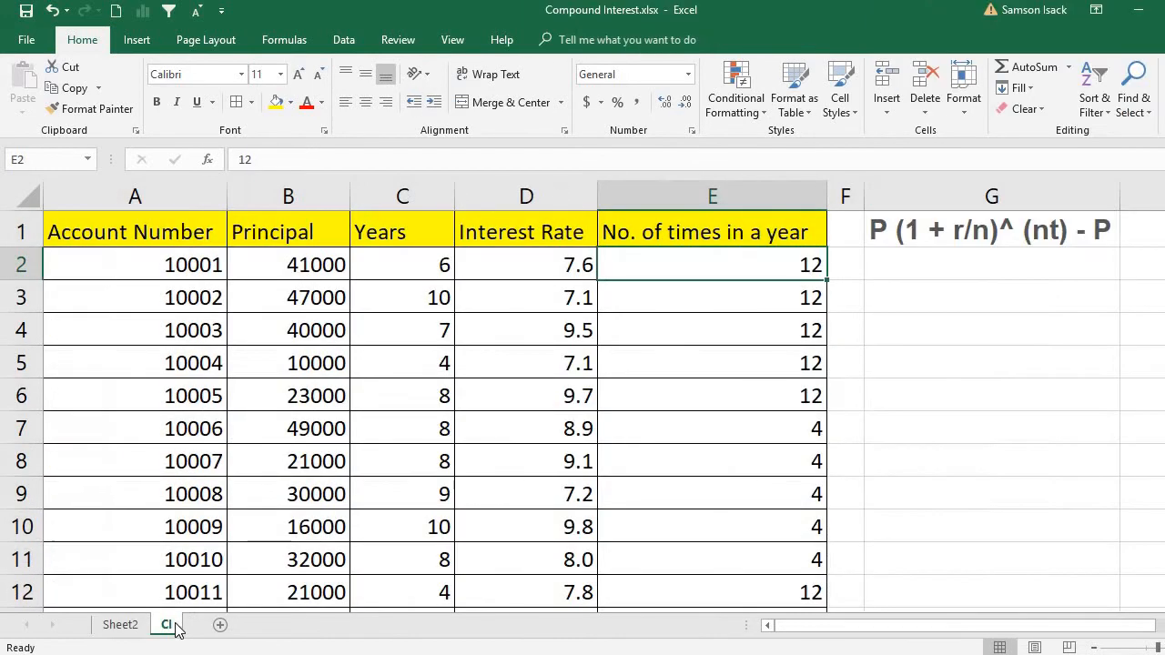
click(905, 230)
right_click(907, 231)
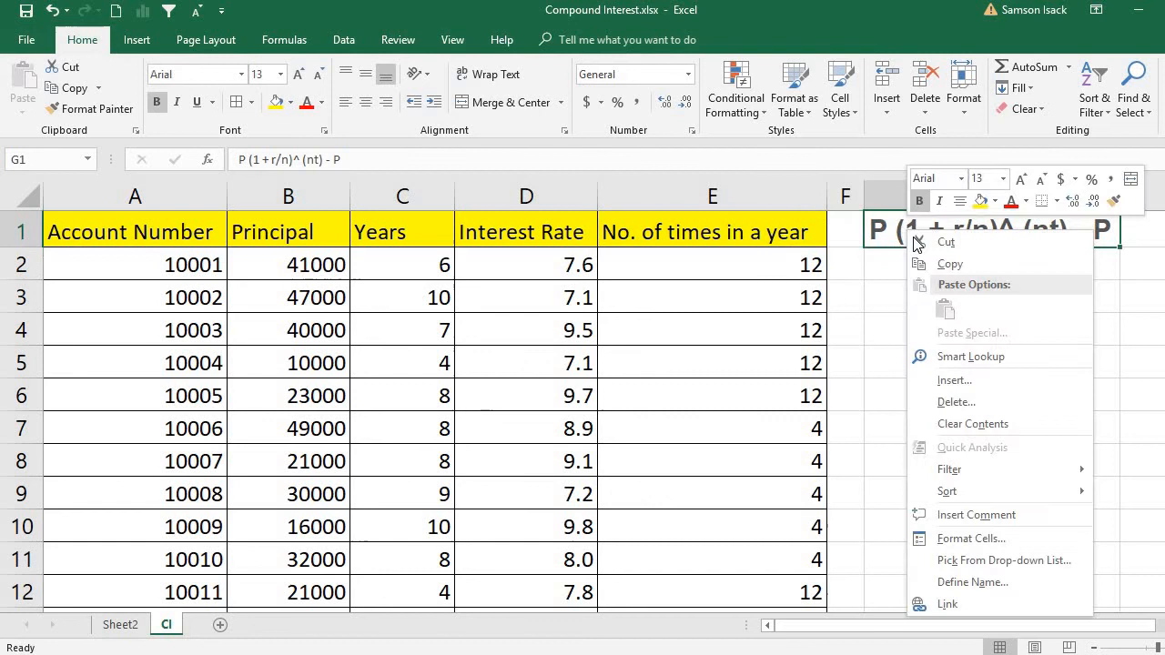
click(952, 267)
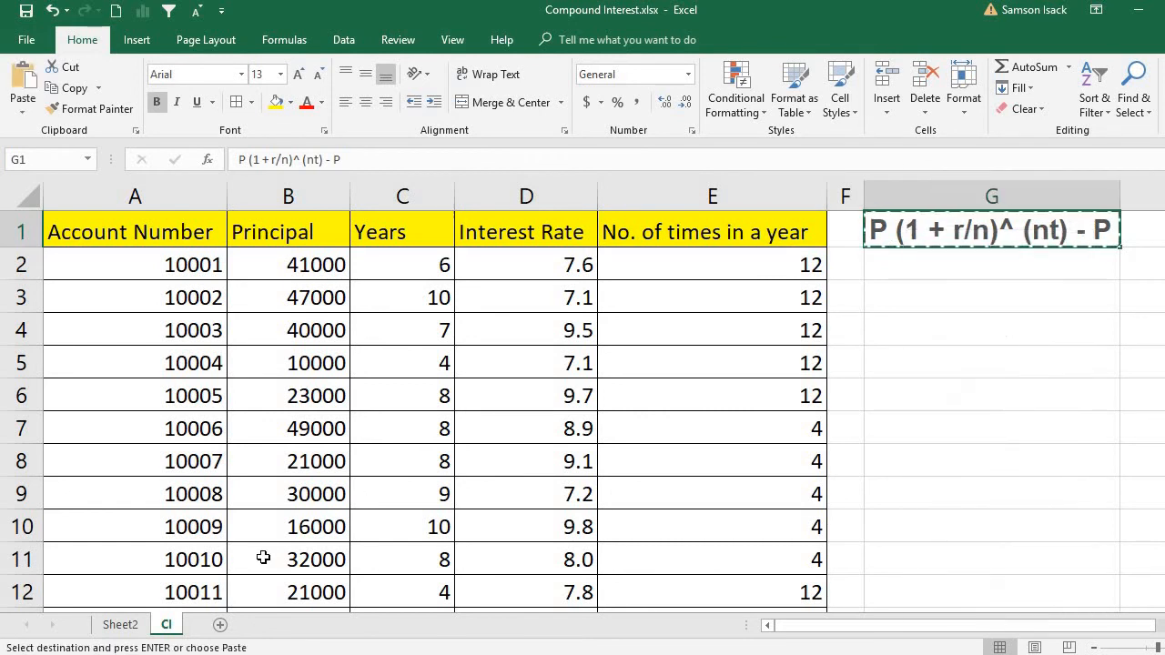
click(119, 626)
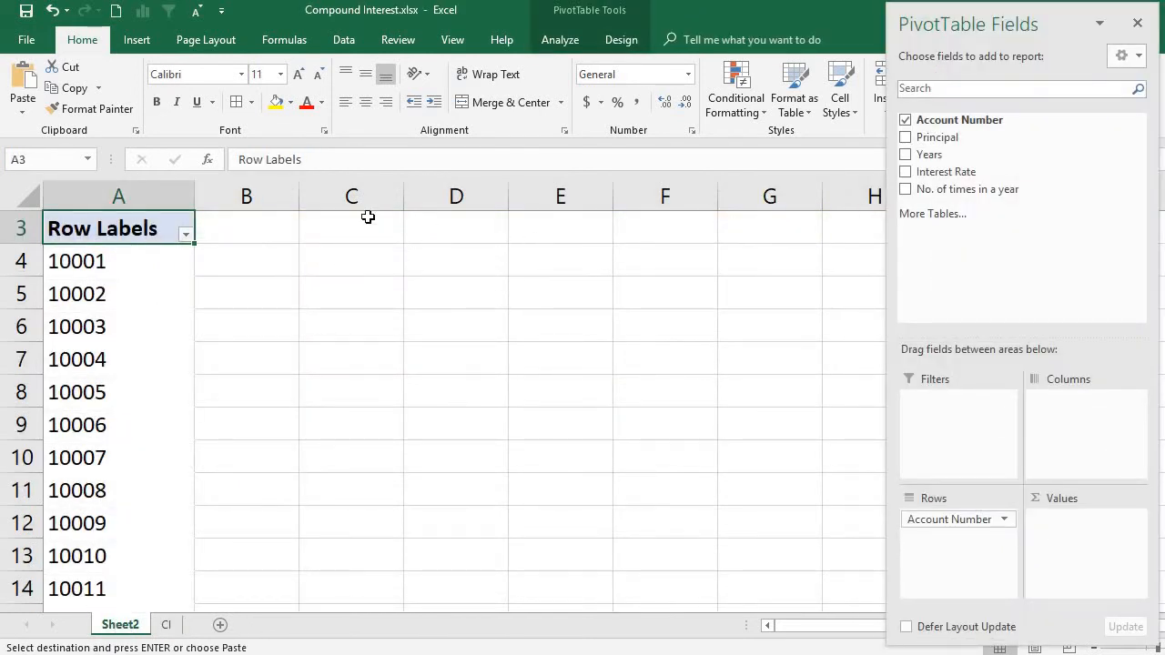
click(549, 227)
right_click(550, 227)
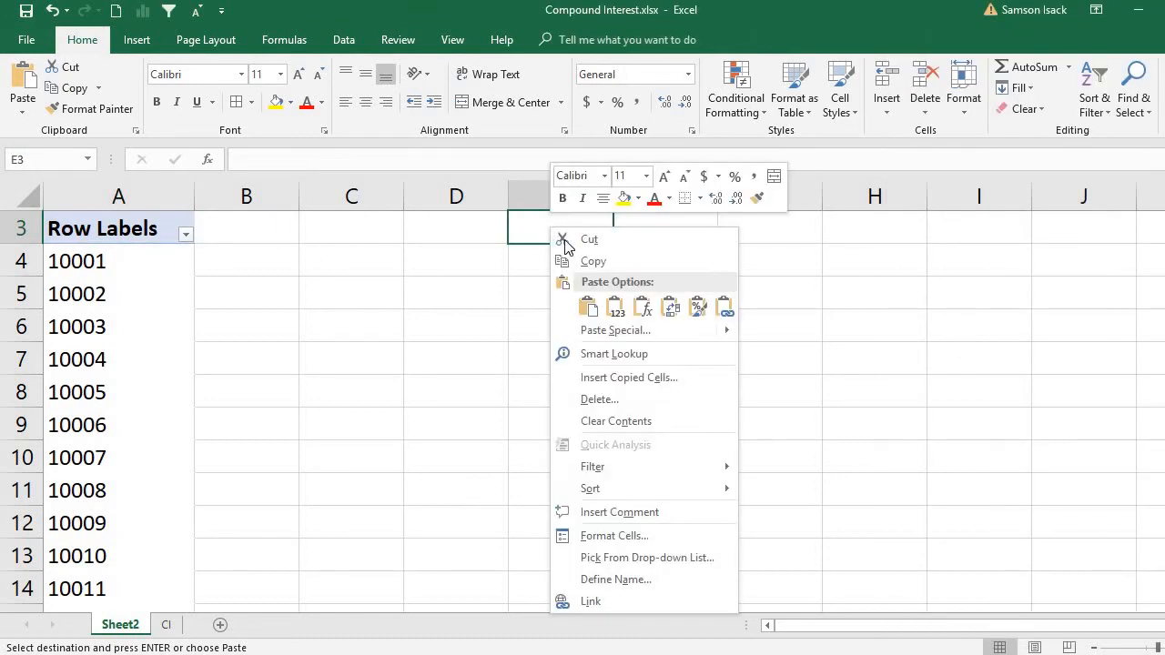
click(616, 310)
click(525, 342)
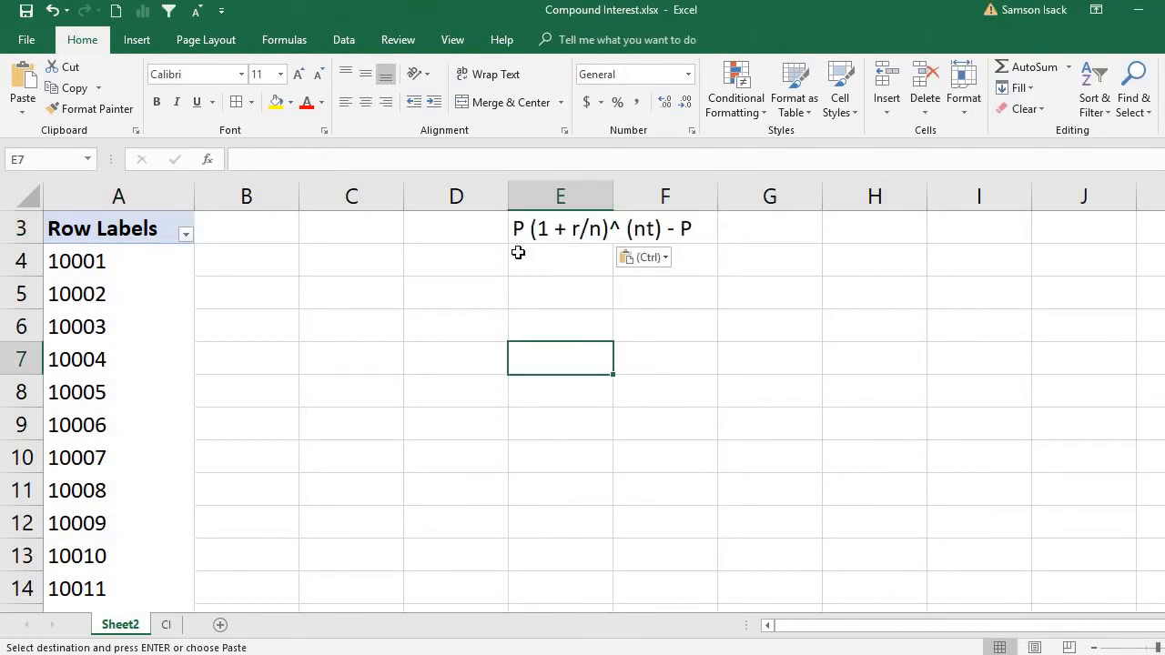
click(575, 229)
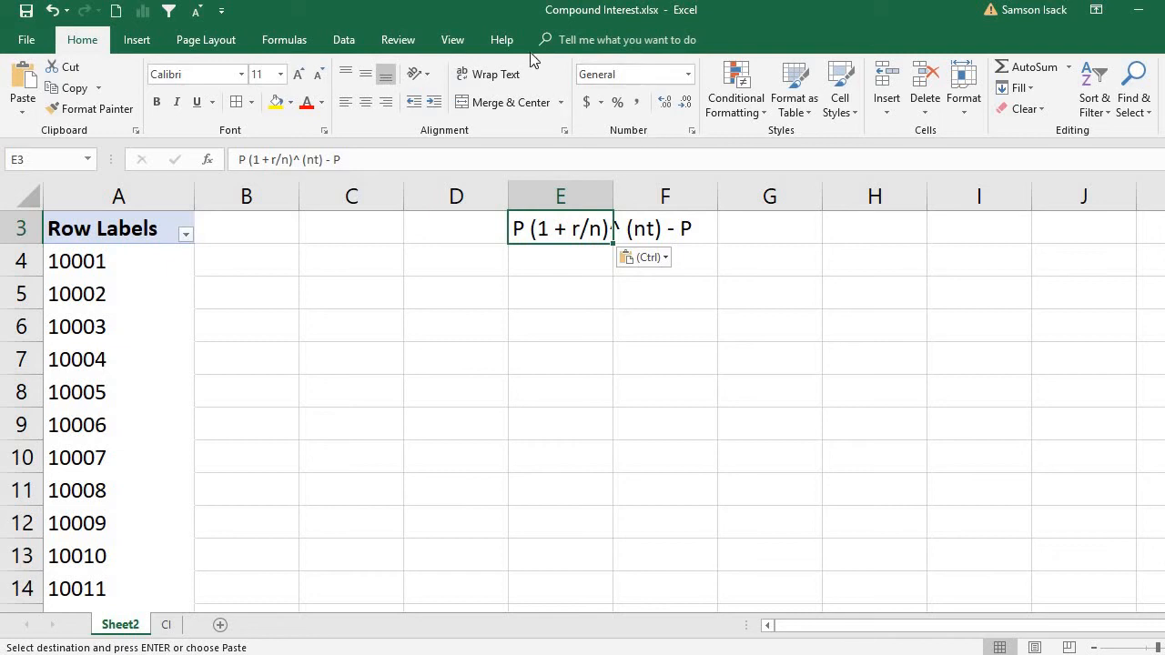
click(145, 344)
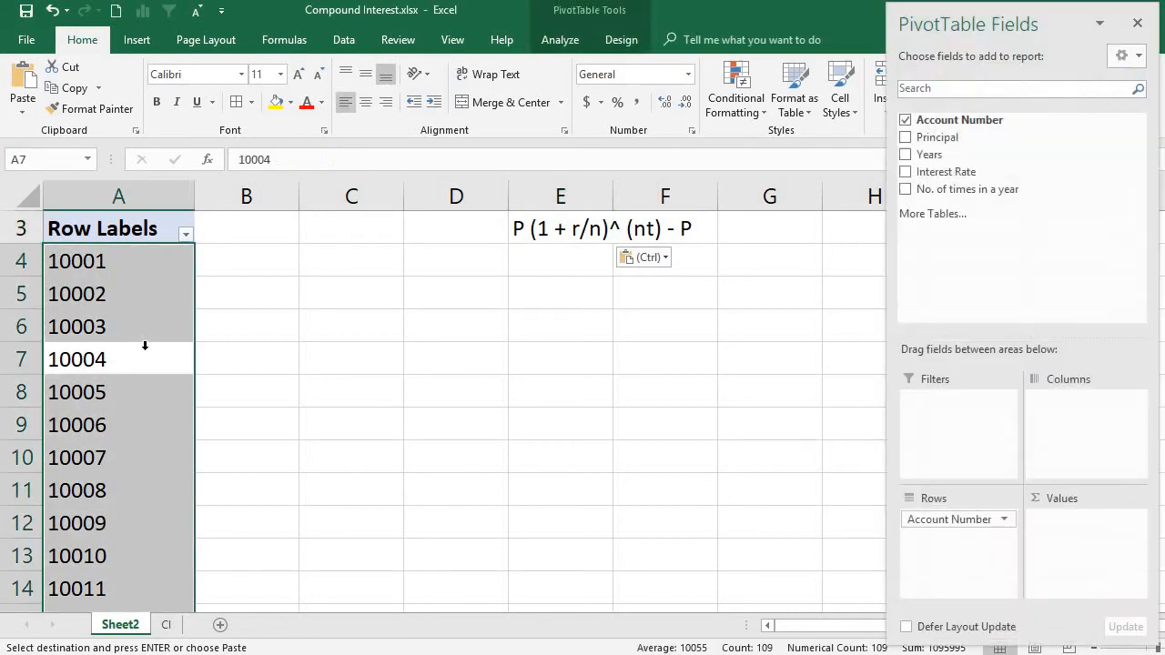
click(569, 40)
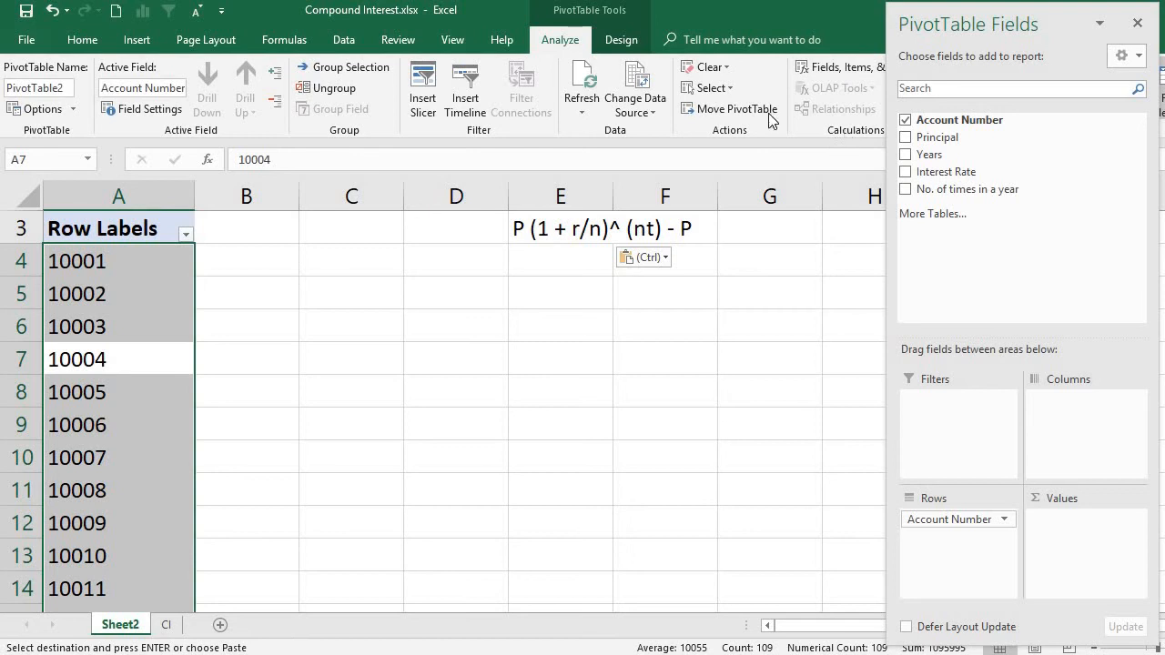
click(621, 40)
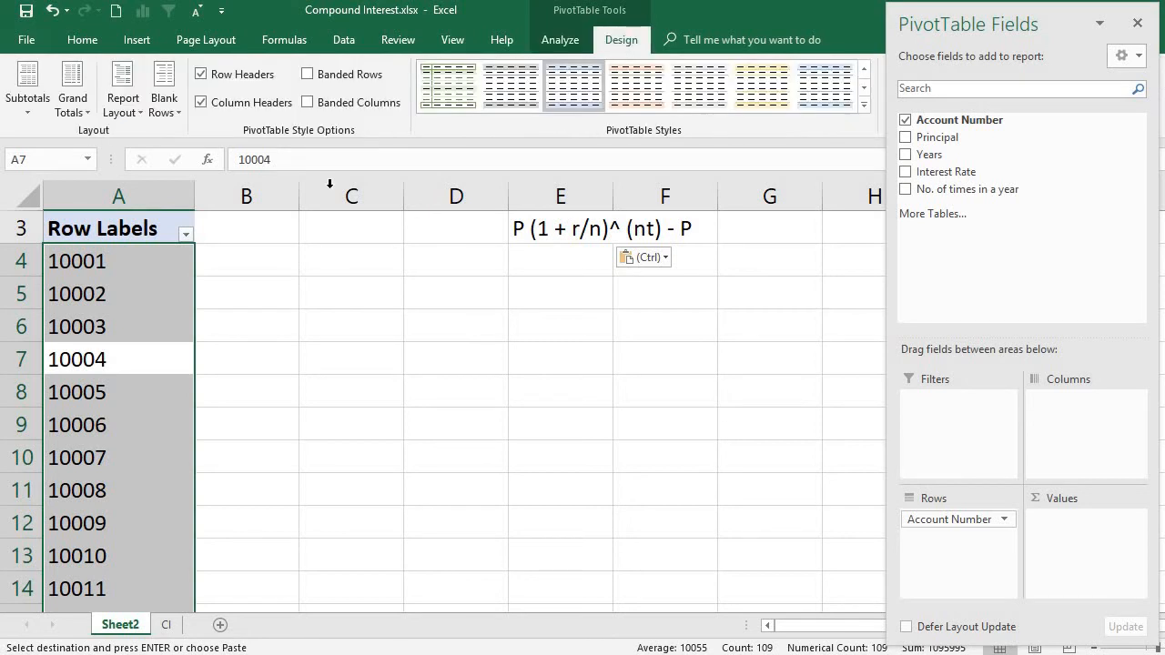
key(shift+Return)
key(shift+Return)
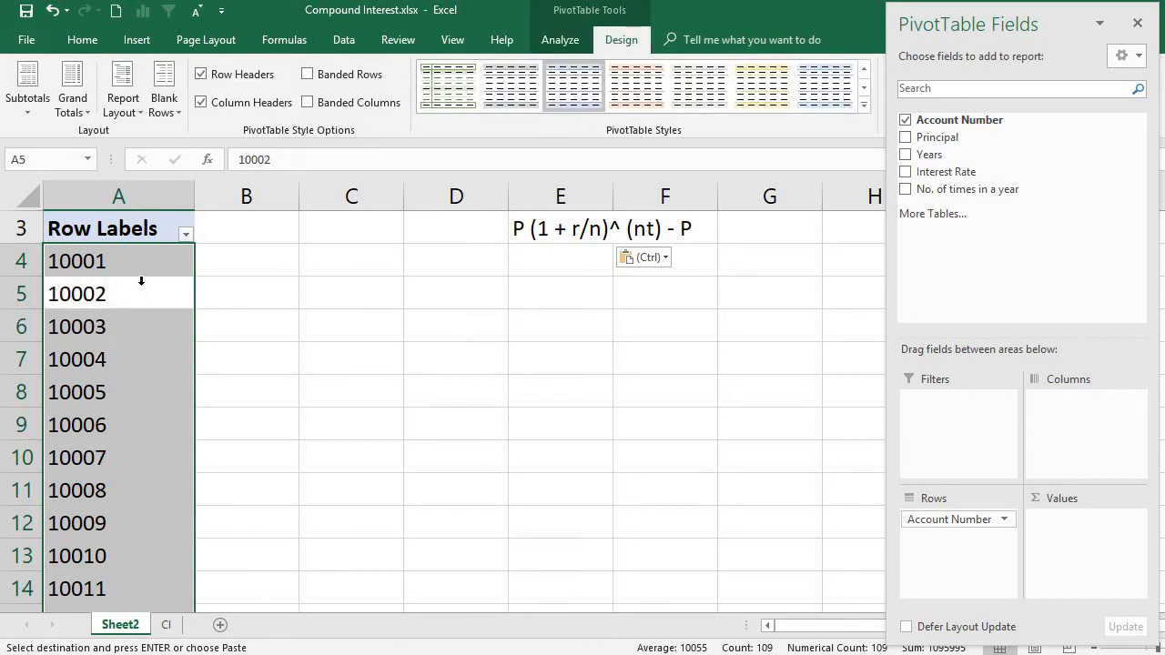
- Close the PivotTable field list and start a new calculated field named CI for the PivotTable
click(116, 293)
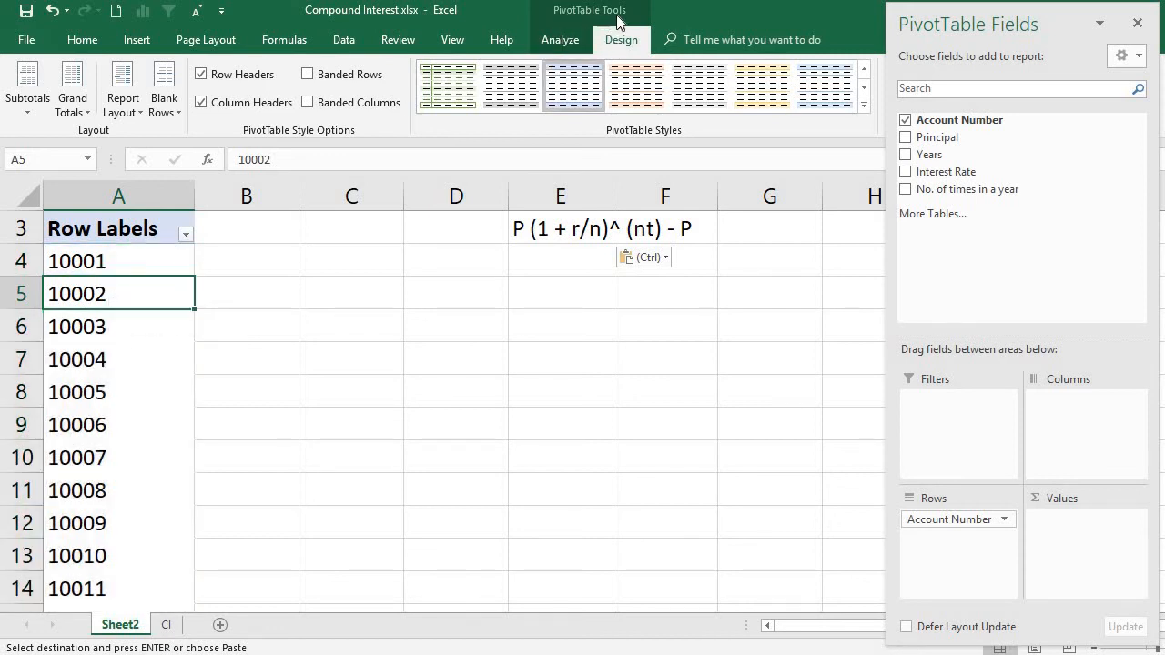
click(571, 39)
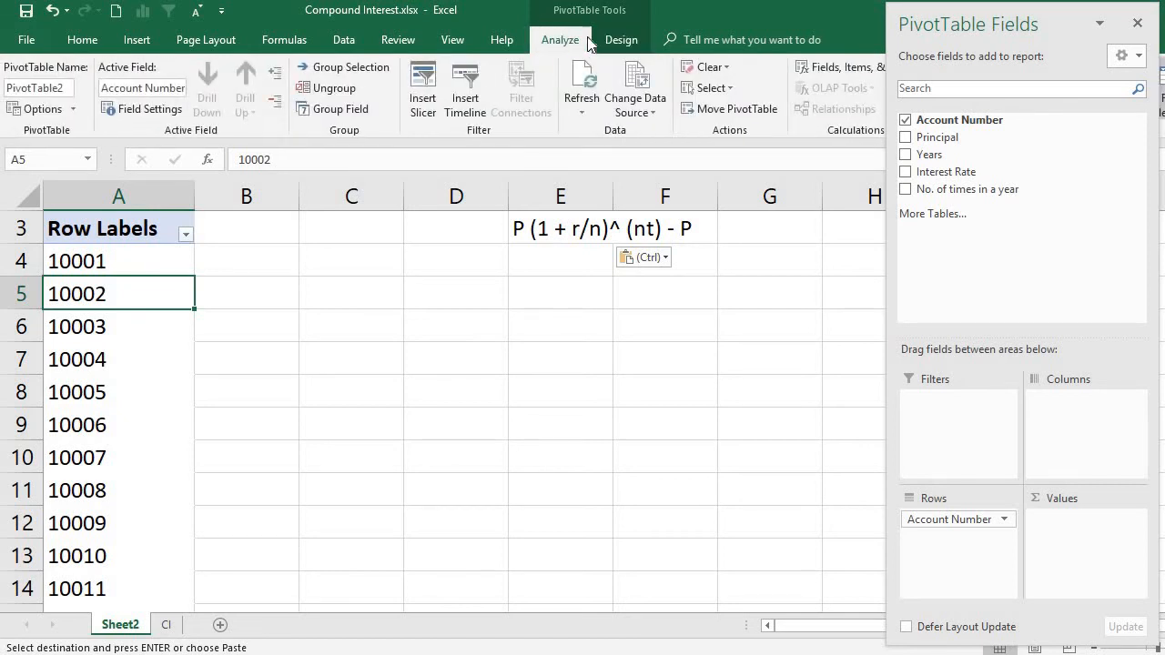
click(633, 40)
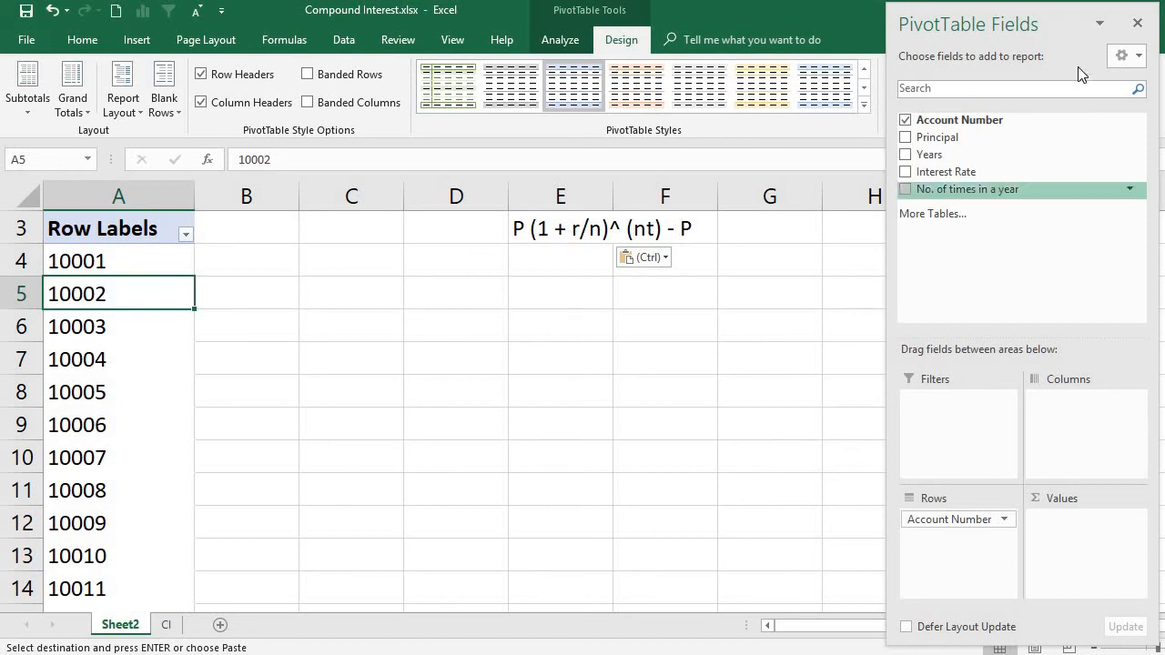
click(1137, 23)
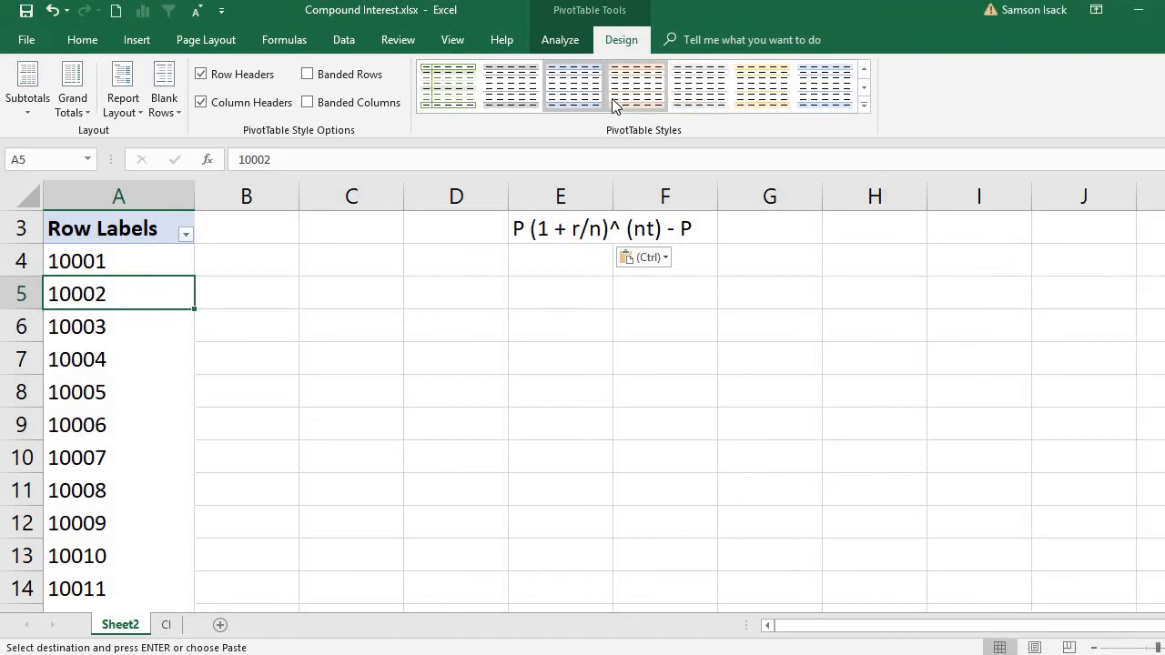
click(563, 40)
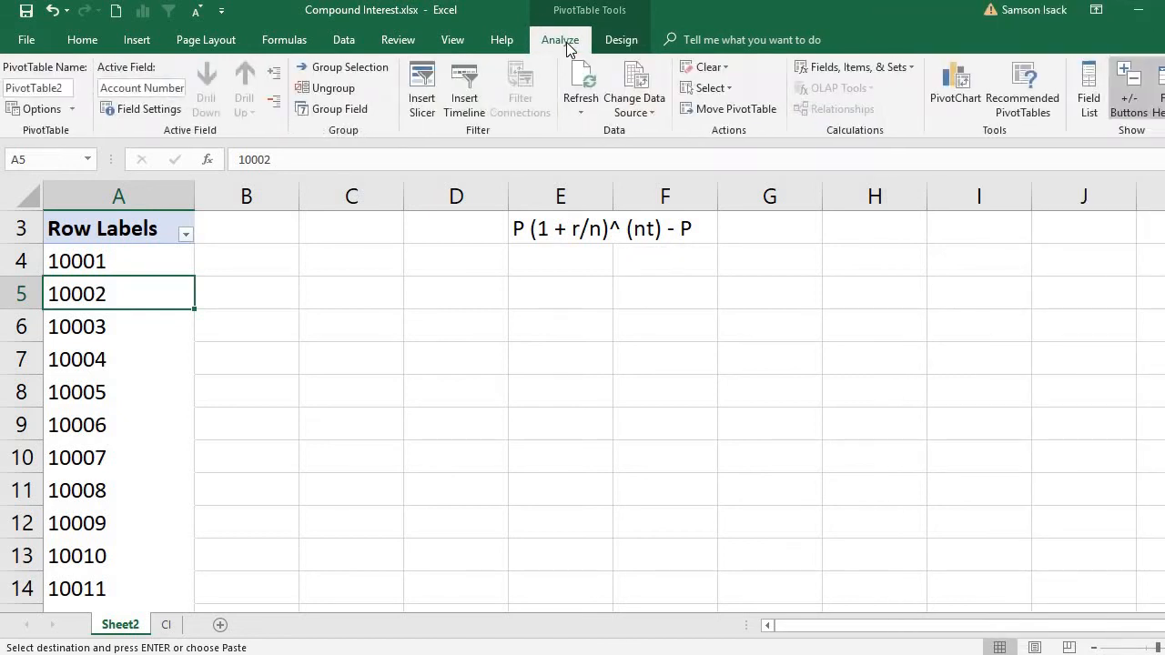
click(864, 65)
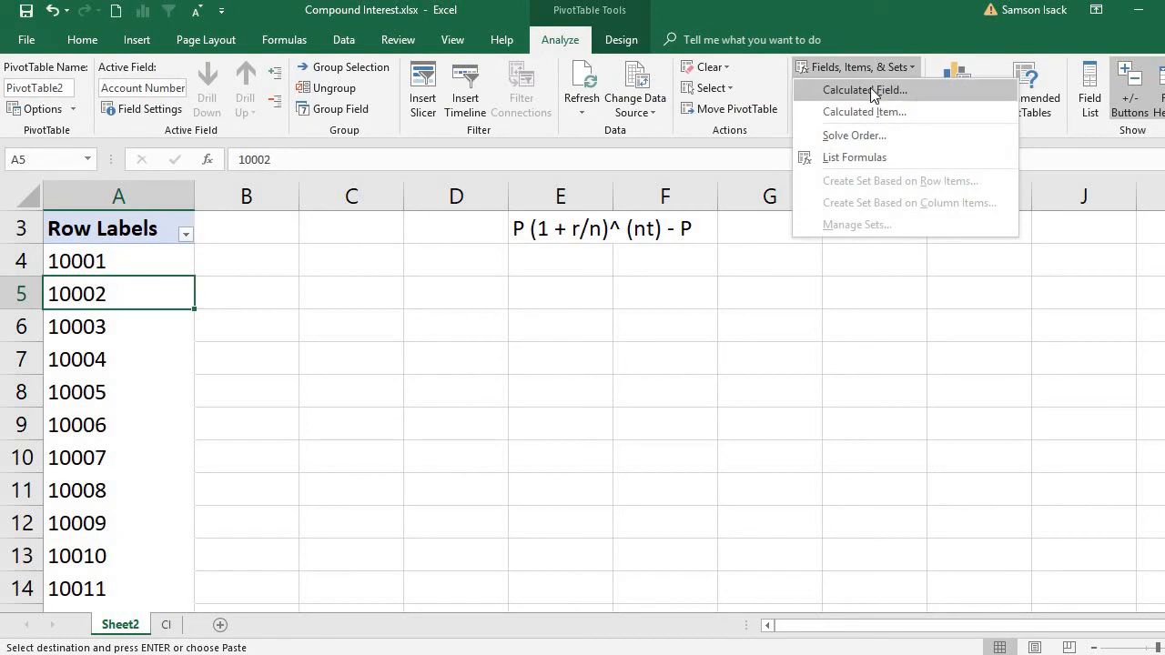
click(870, 87)
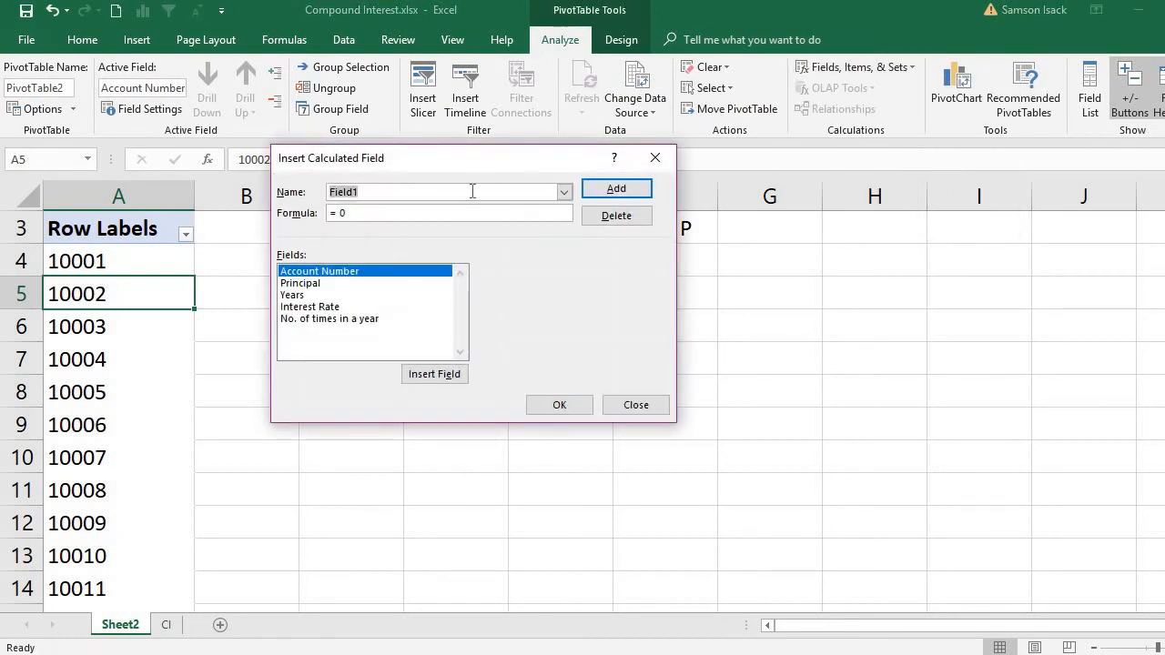
drag(483, 166, 565, 334)
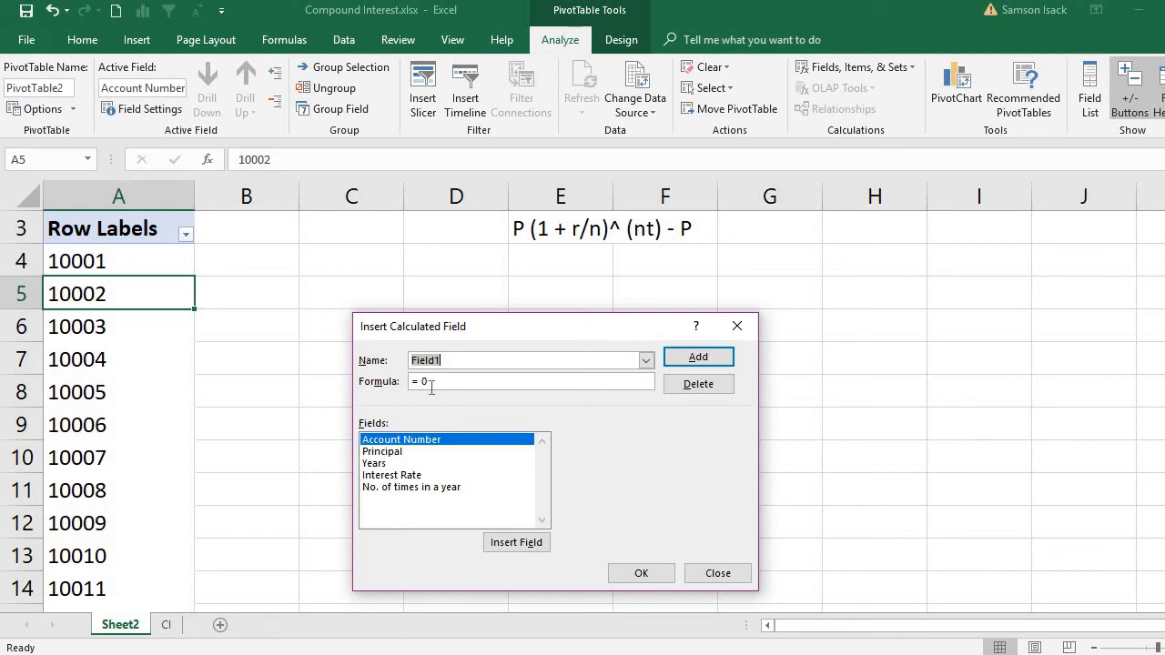
text(CI)
- Begin the CI field's formula with = Principal*(1+('Interest Rate'/100)/Years)
click(465, 382)
key(BackSpace)
double_click(382, 451)
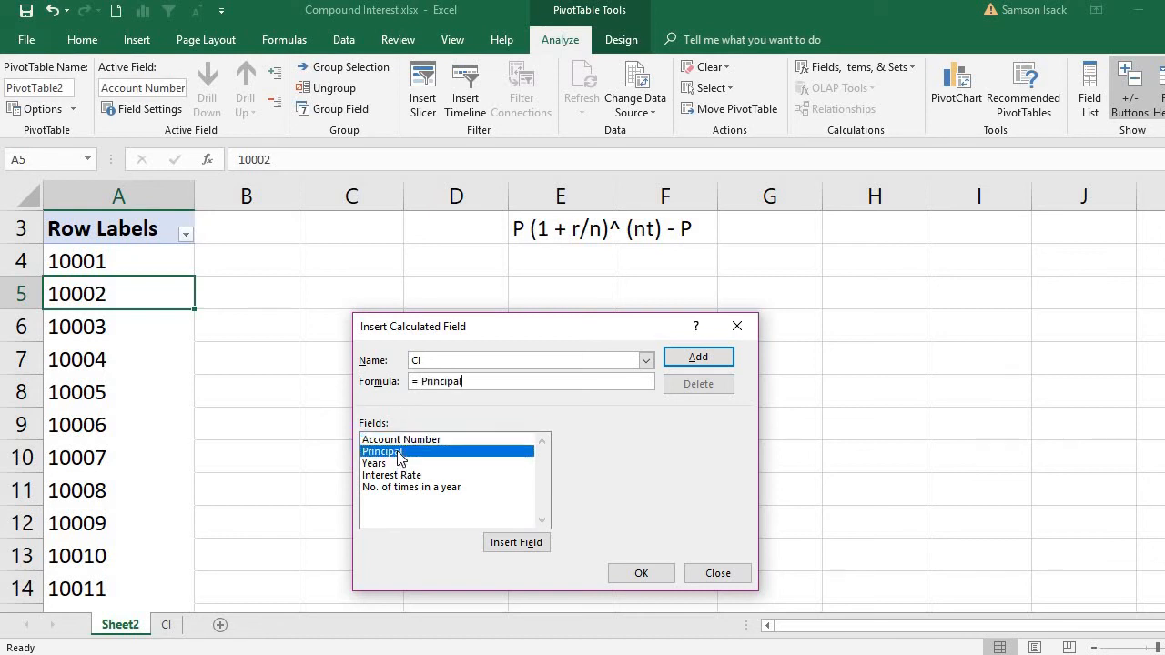
text(*(1+)
text(()
click(372, 476)
double_click(373, 477)
text(/)
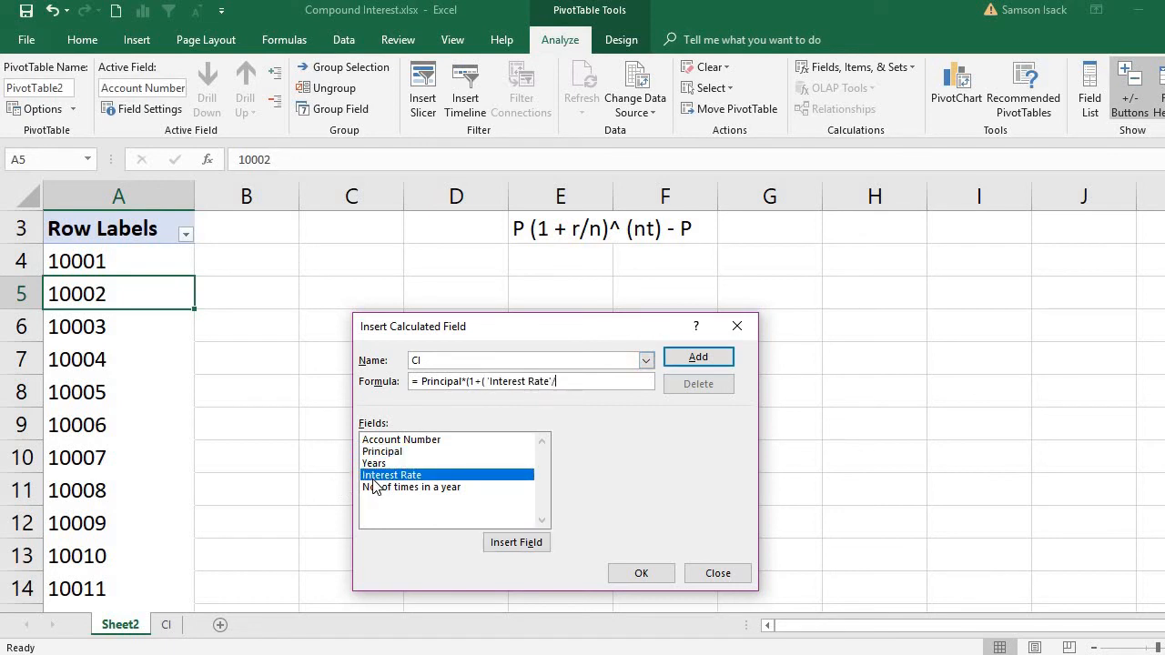
text(100)/)
click(406, 464)
double_click(406, 464)
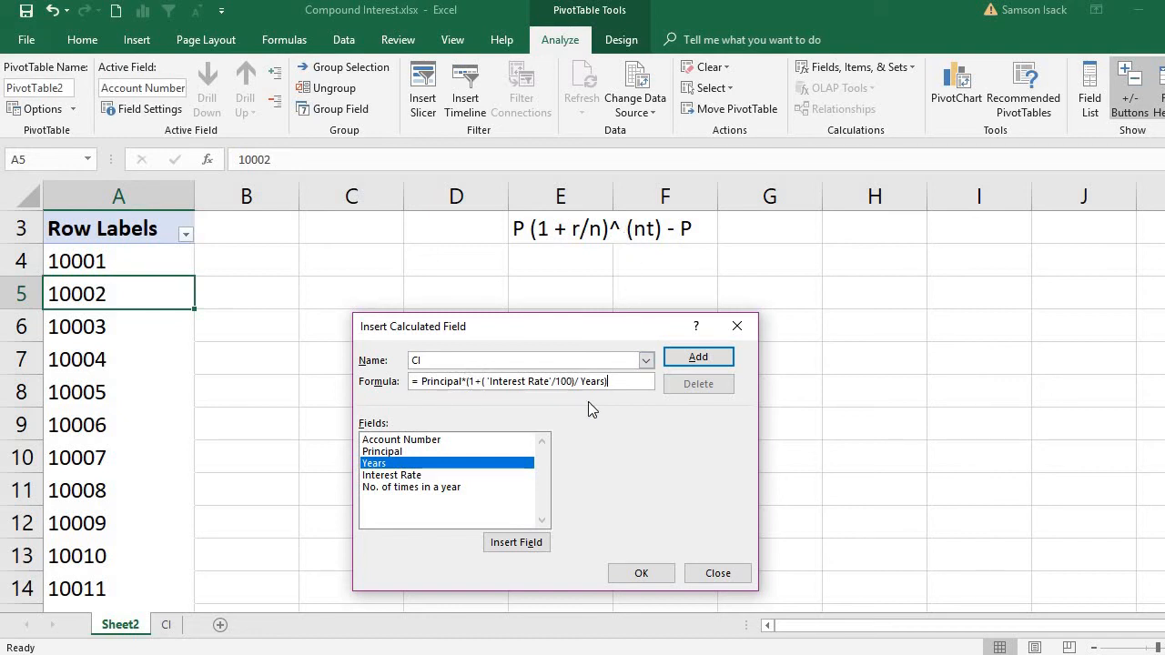
- Append the exponent ^(Years*'No. of times in a year') to the formula and enclose the whole expression in parentheses
text(^()
double_click(435, 469)
double_click(419, 487)
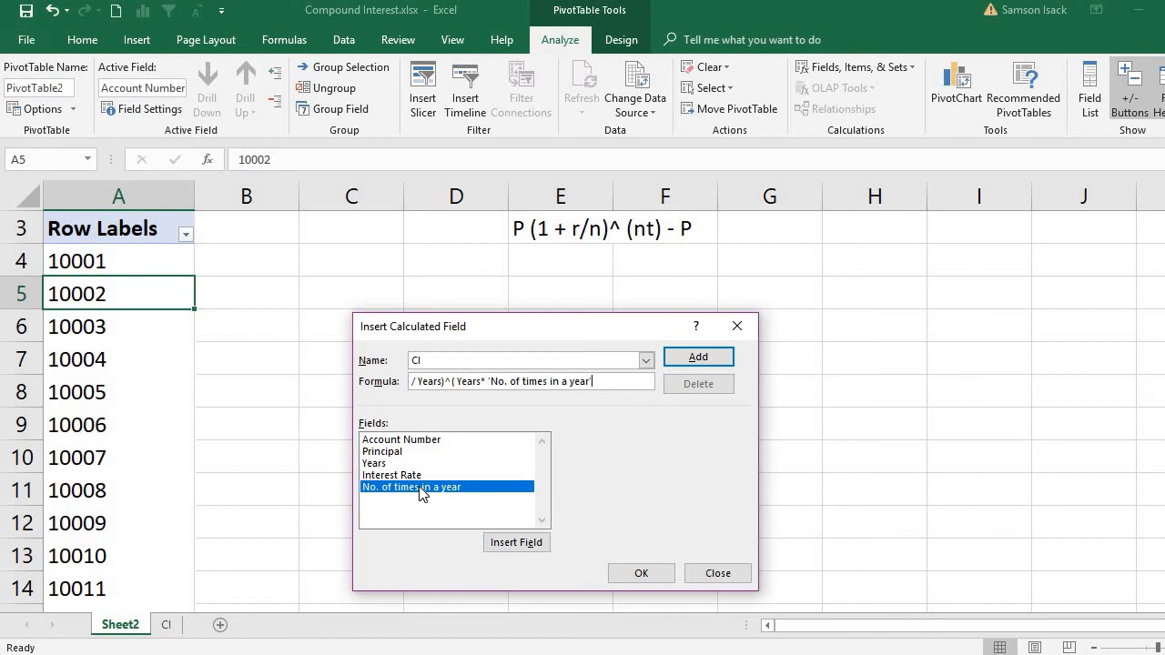
text())
text())
drag(467, 384, 372, 383)
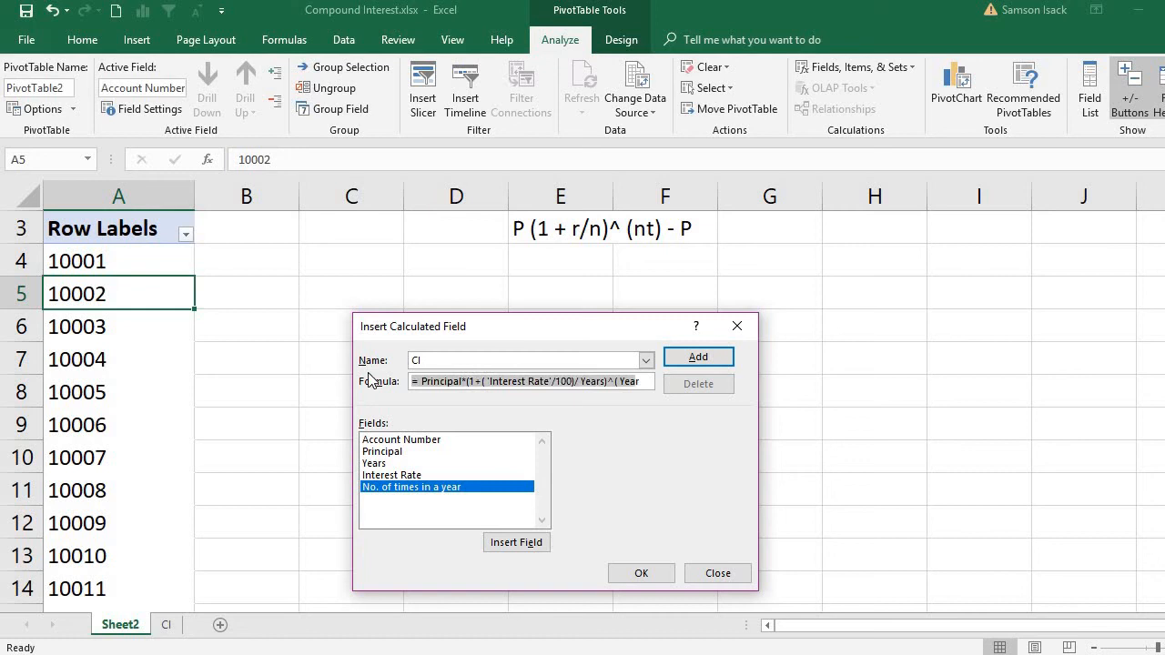
click(420, 381)
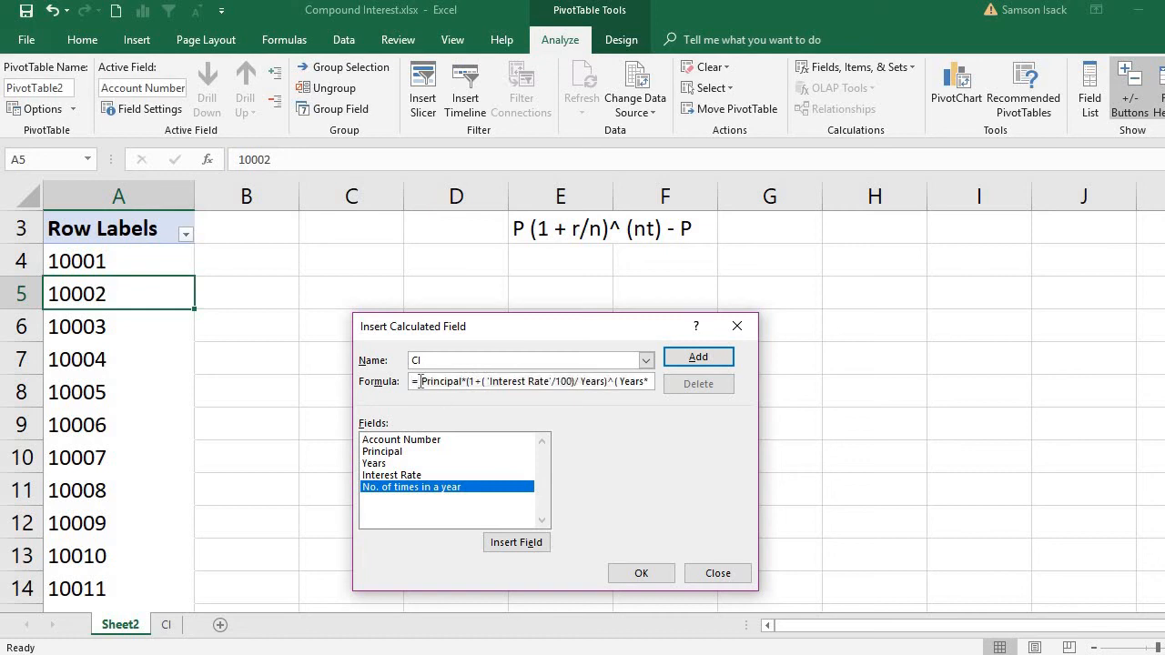
text(()
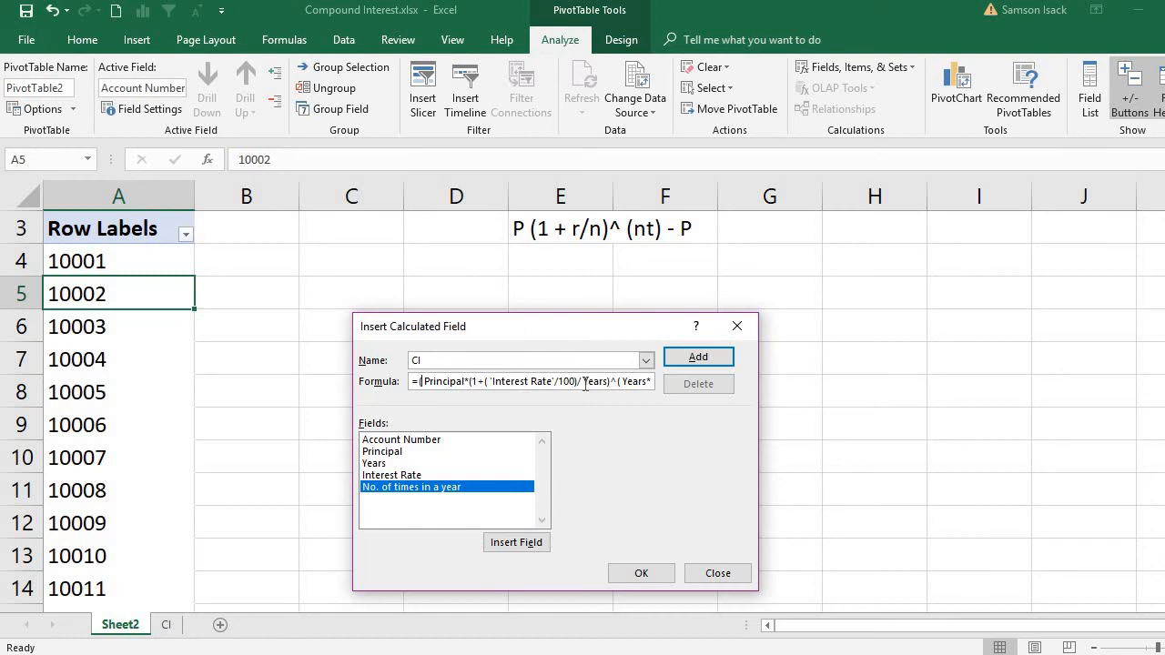
drag(612, 386, 673, 387)
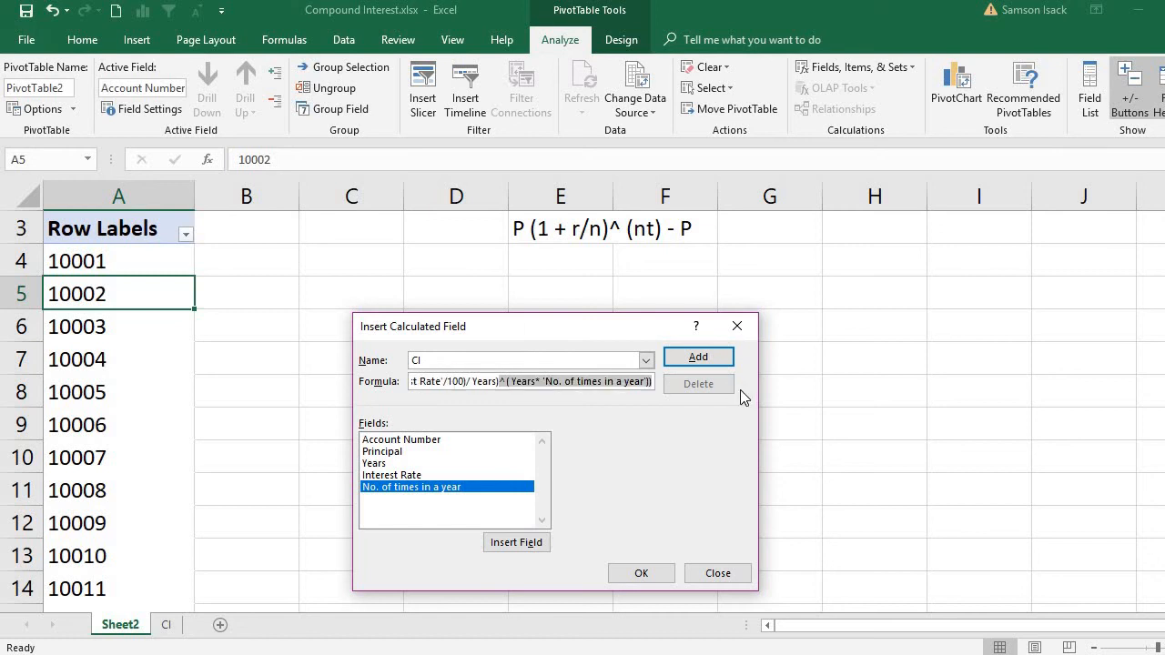
click(653, 381)
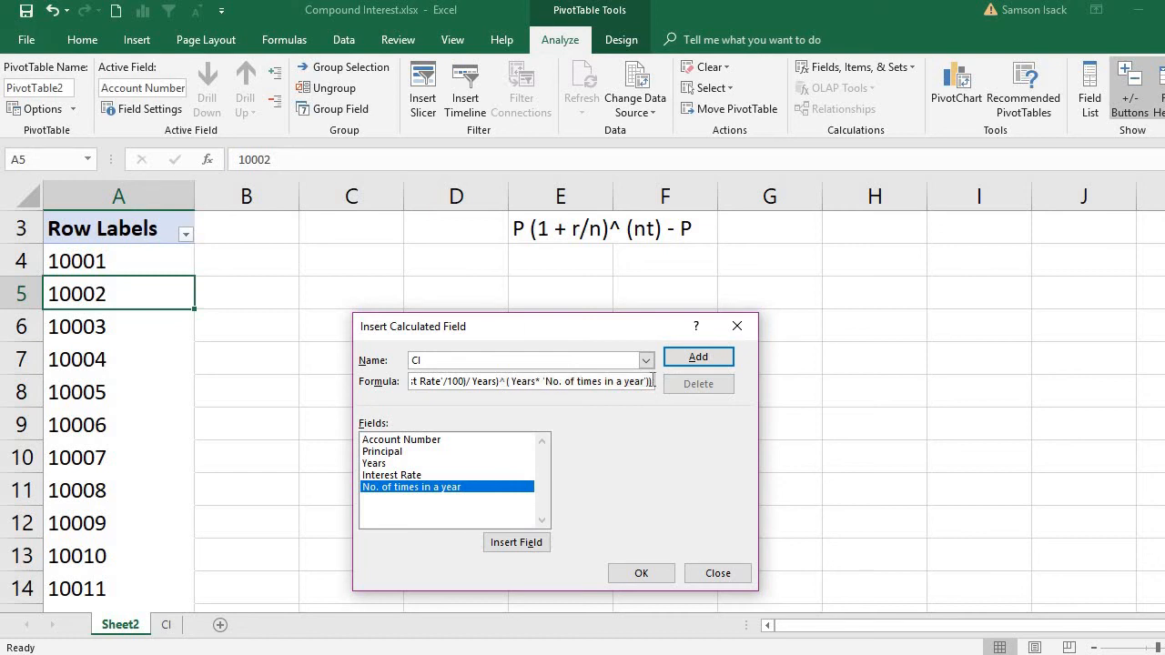
- Subtract Principal at the end of the formula and add the finished CI calculated field to the PivotTable
text(-)
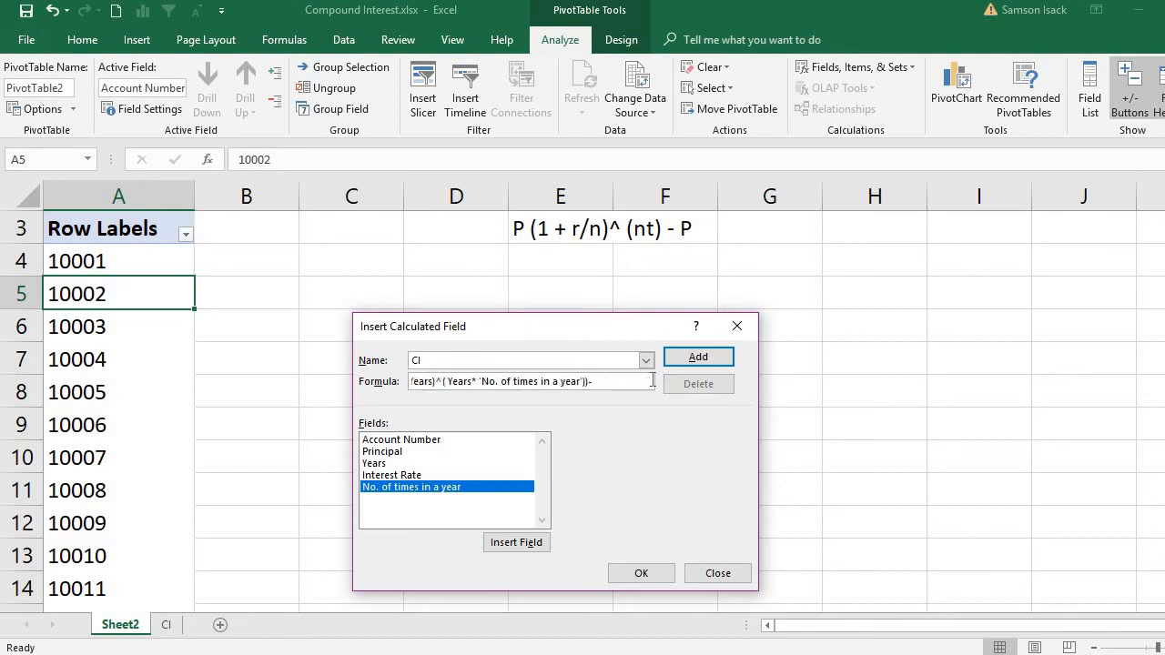
click(423, 452)
double_click(423, 452)
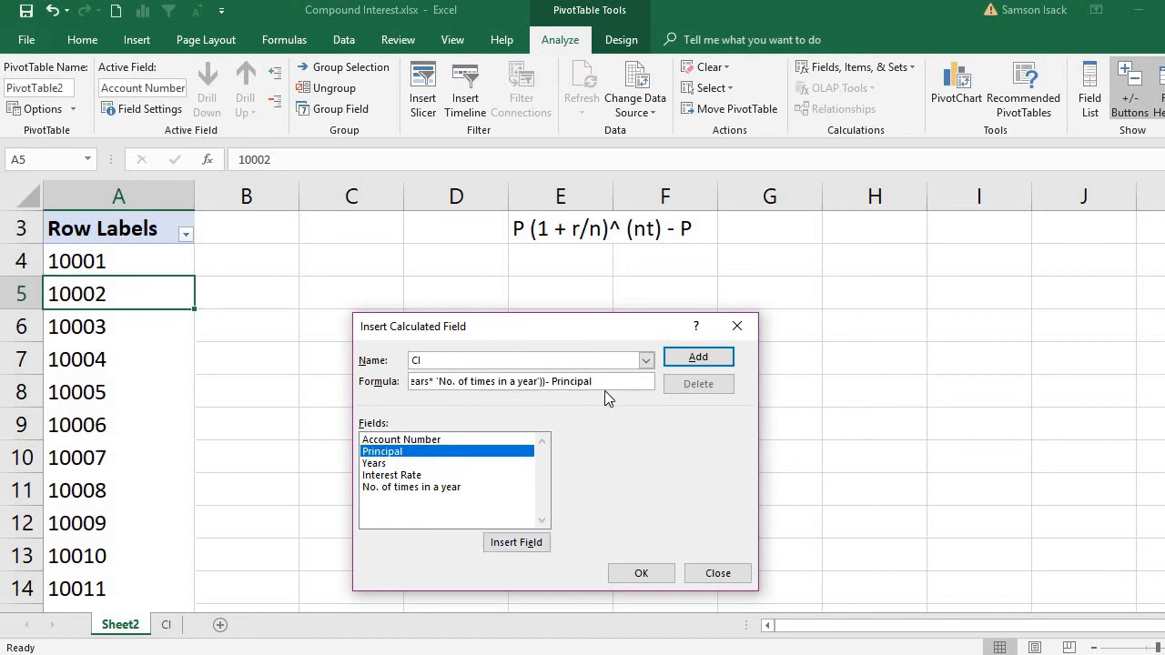
click(693, 358)
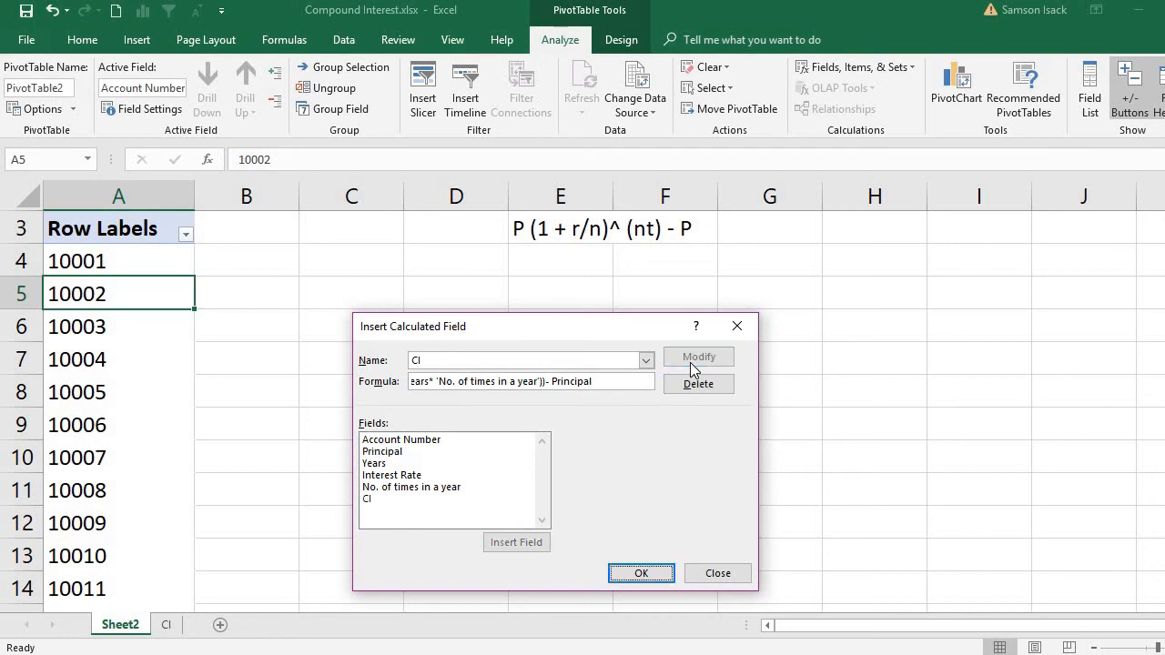
click(644, 574)
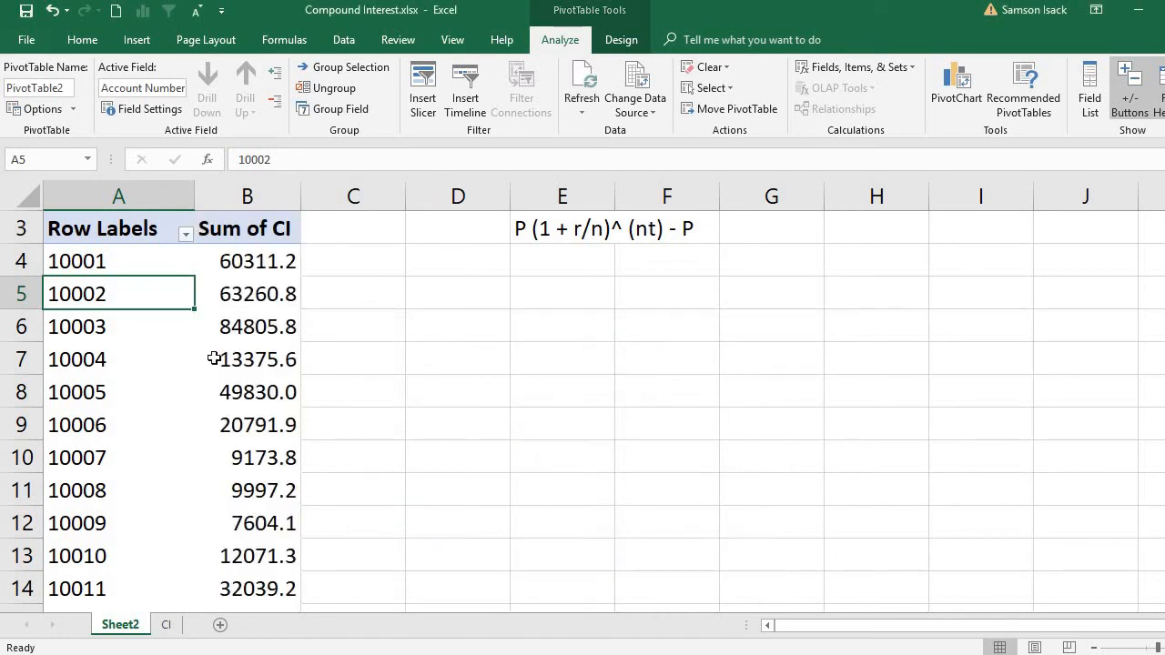
- Change the custom name of the Sum of CI value field to Compound Interest
double_click(284, 227)
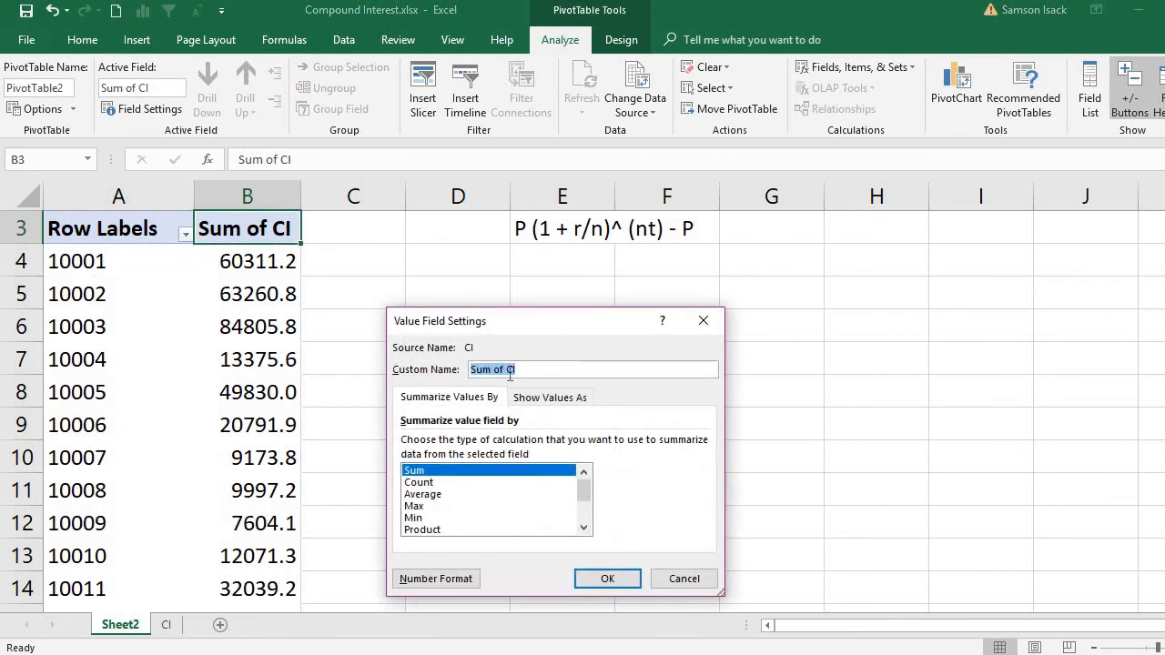
click(506, 370)
key(BackSpace)
key(BackSpace)
key(BackSpace)
key(BackSpace)
key(BackSpace)
key(BackSpace)
key(BackSpace)
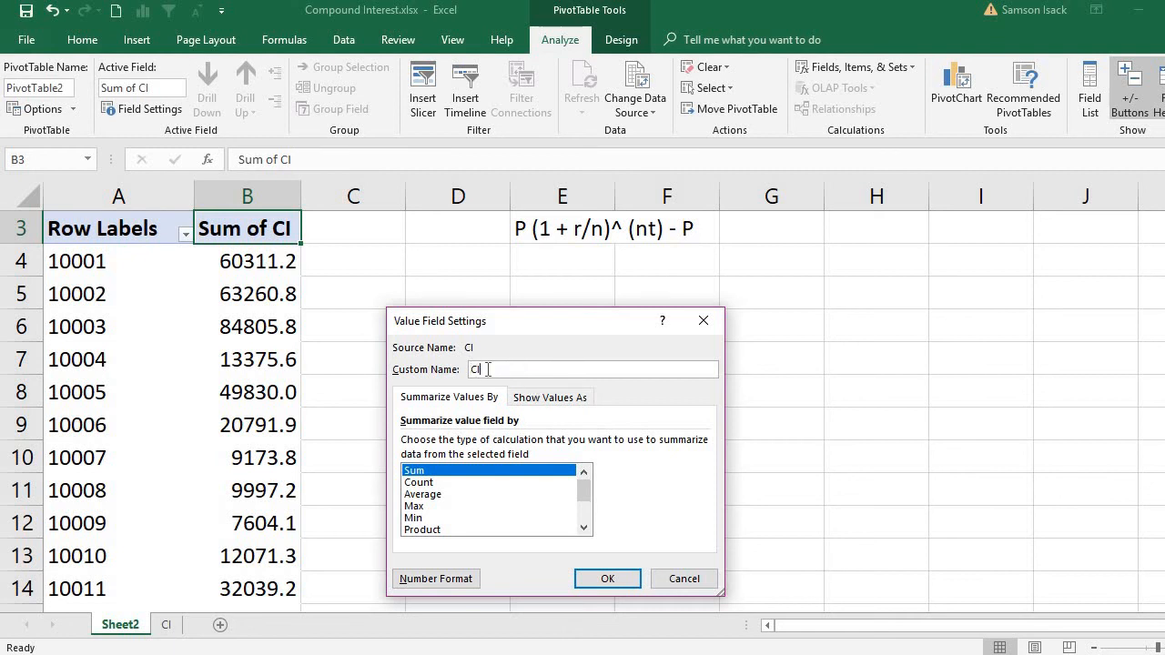
text(ompound Interest)
- Format the Compound Interest value field as numbers with 2 decimal places and apply the field settings
click(436, 579)
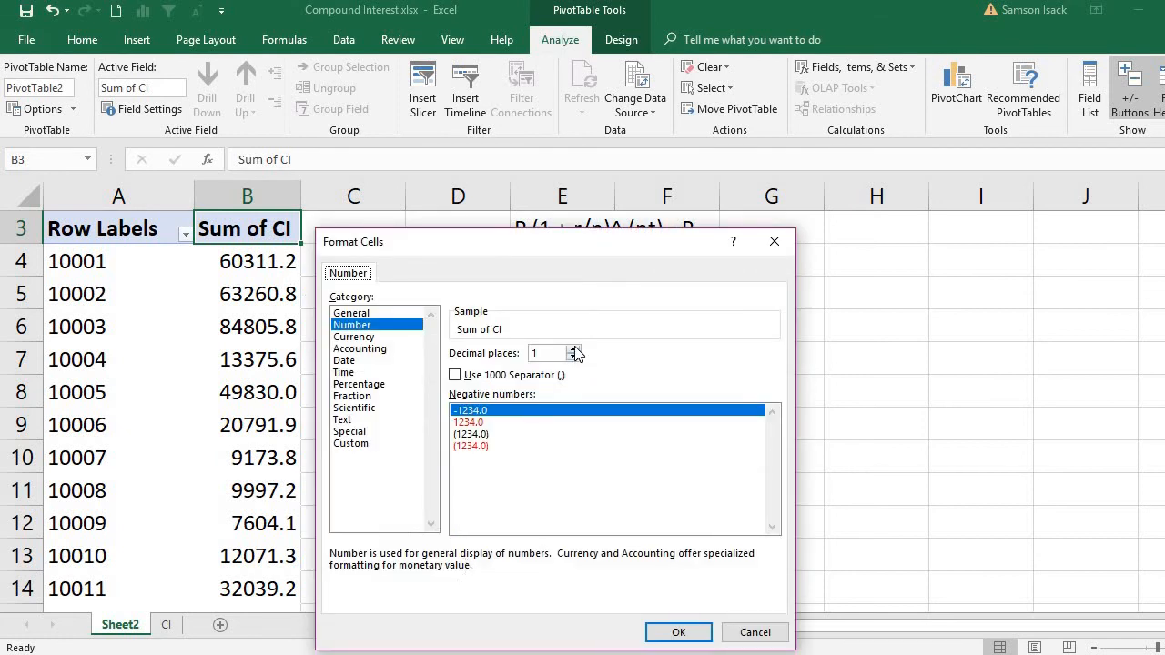
click(572, 348)
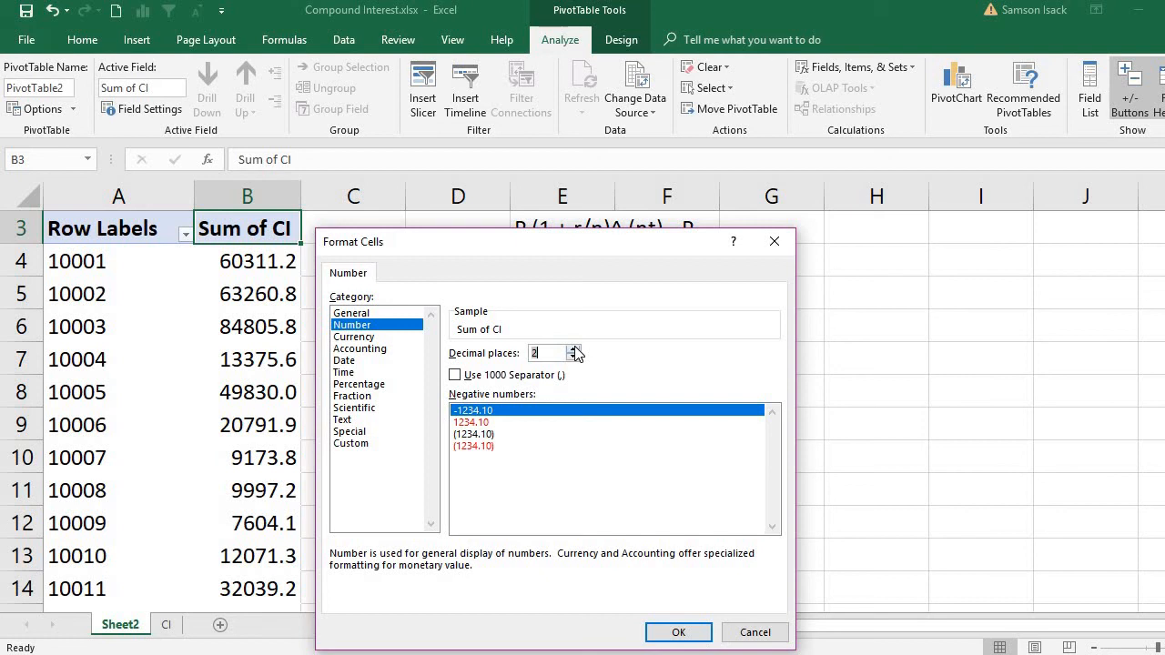
click(679, 635)
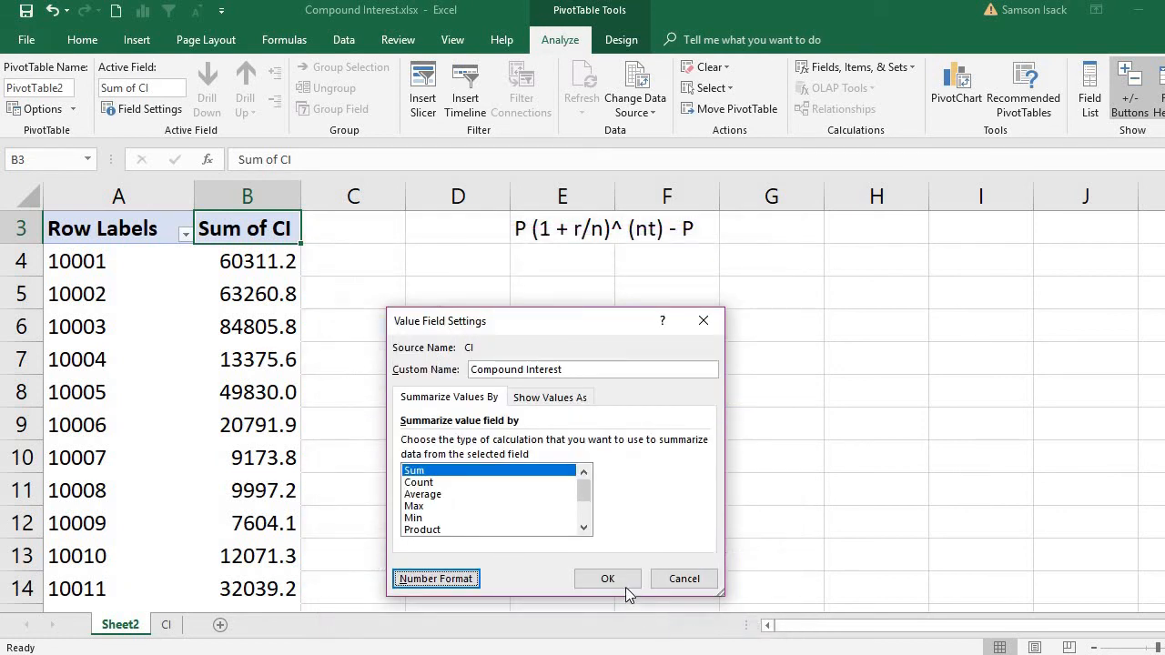
click(622, 583)
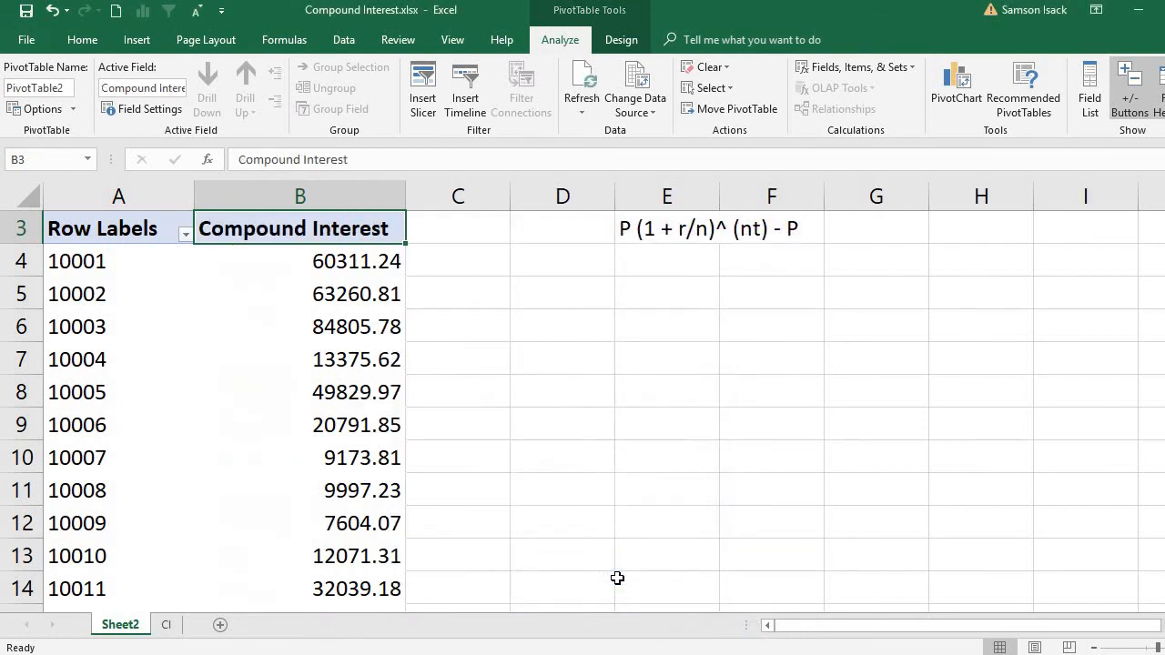
click(354, 367)
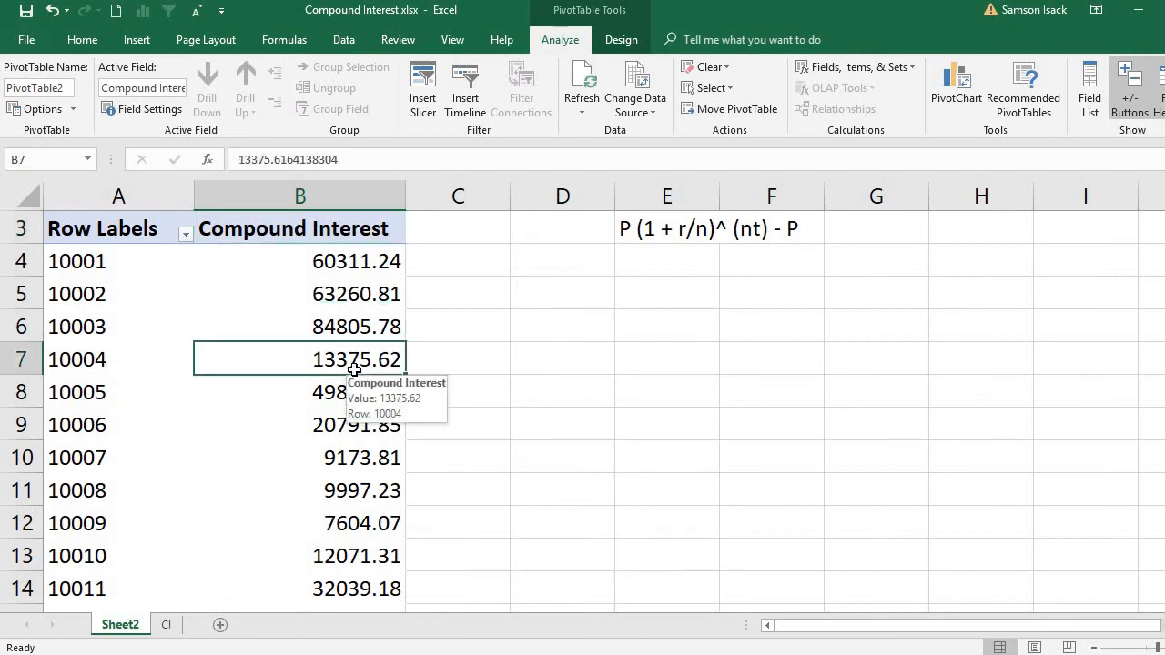
click(343, 262)
click(352, 308)
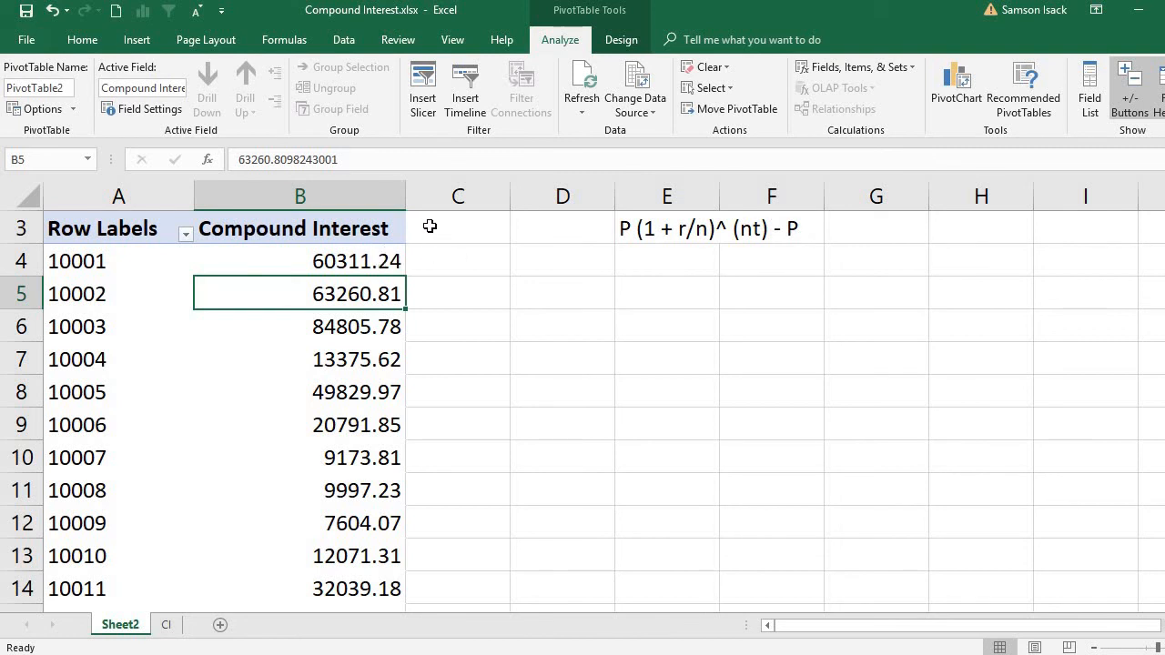
- Start a new calculated field named Maturity for the PivotTable
click(374, 233)
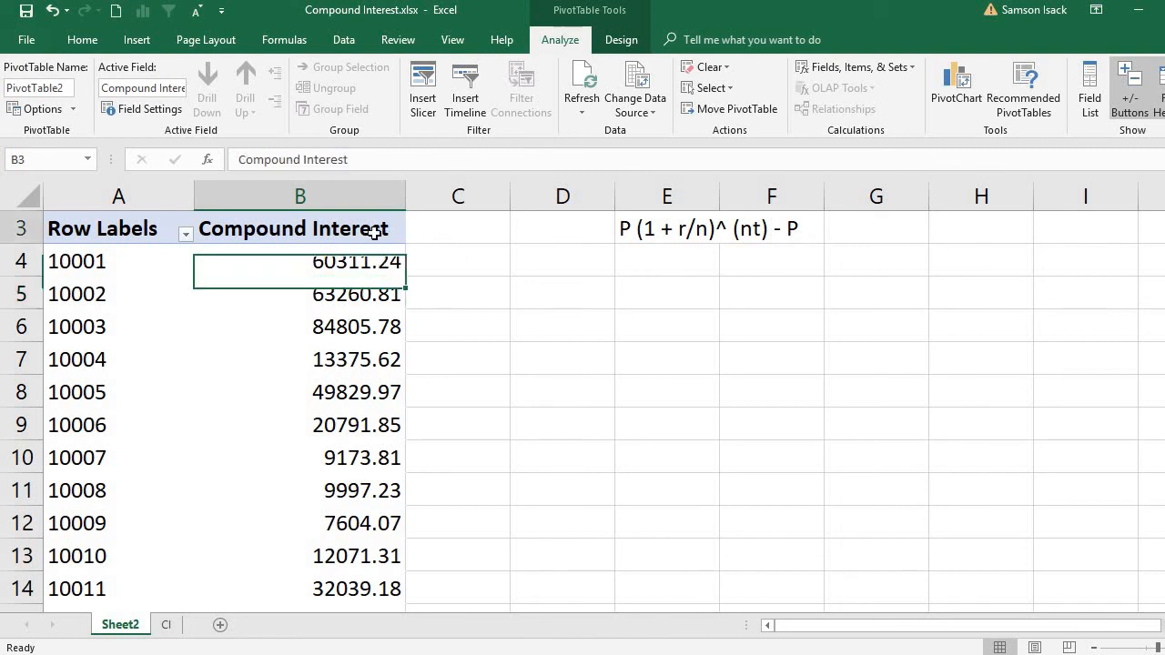
click(861, 69)
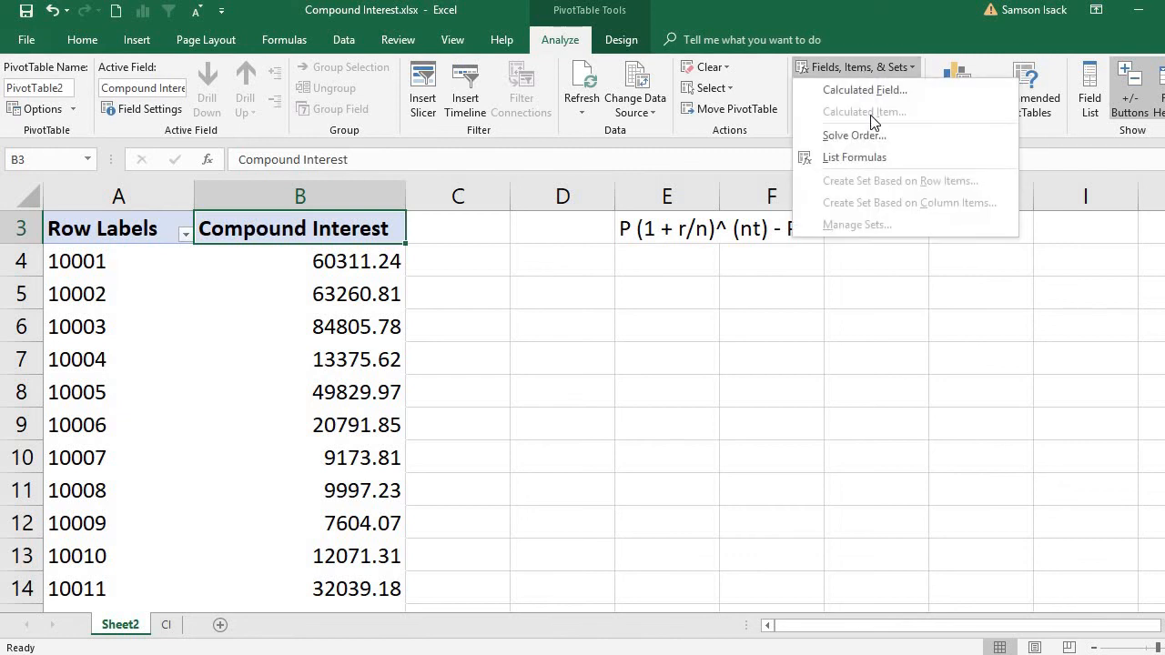
click(877, 90)
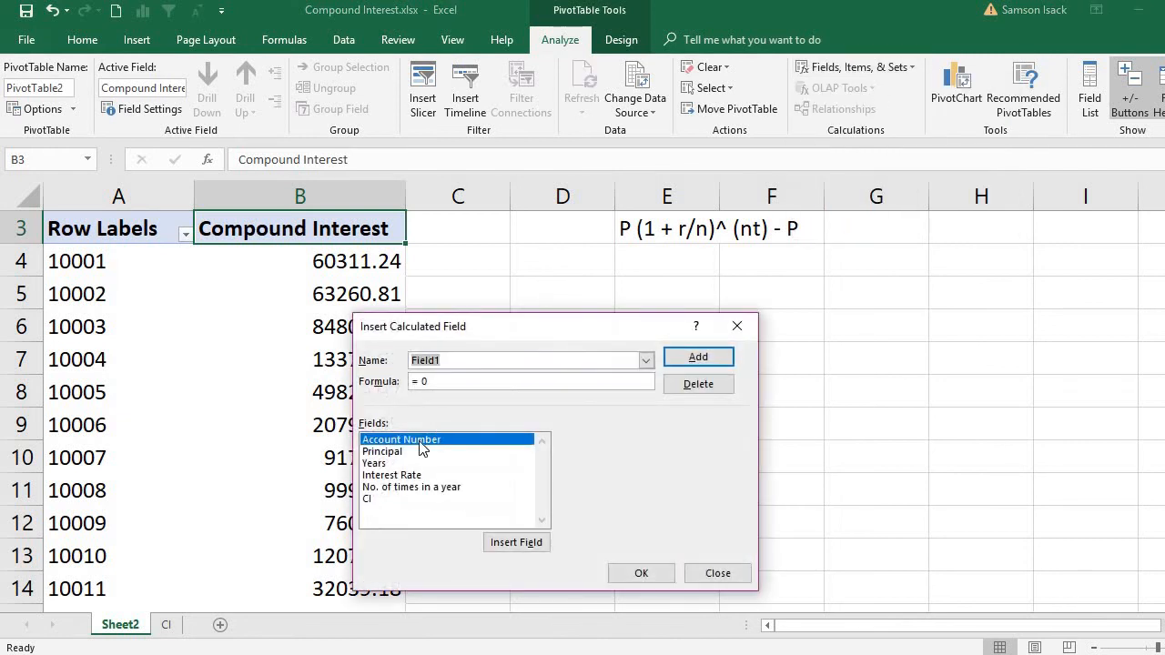
text(Maturity)
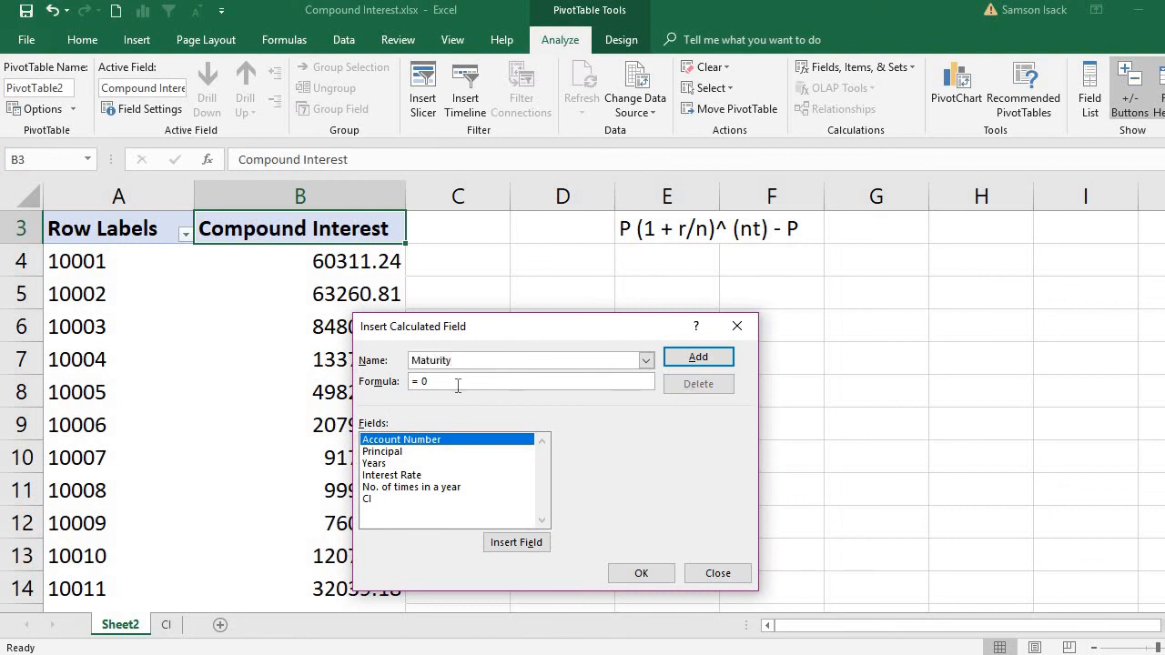
- Set the Maturity field's formula to = Principal+ CI and add the calculated field to the PivotTable
key(BackSpace)
key(BackSpace)
click(397, 452)
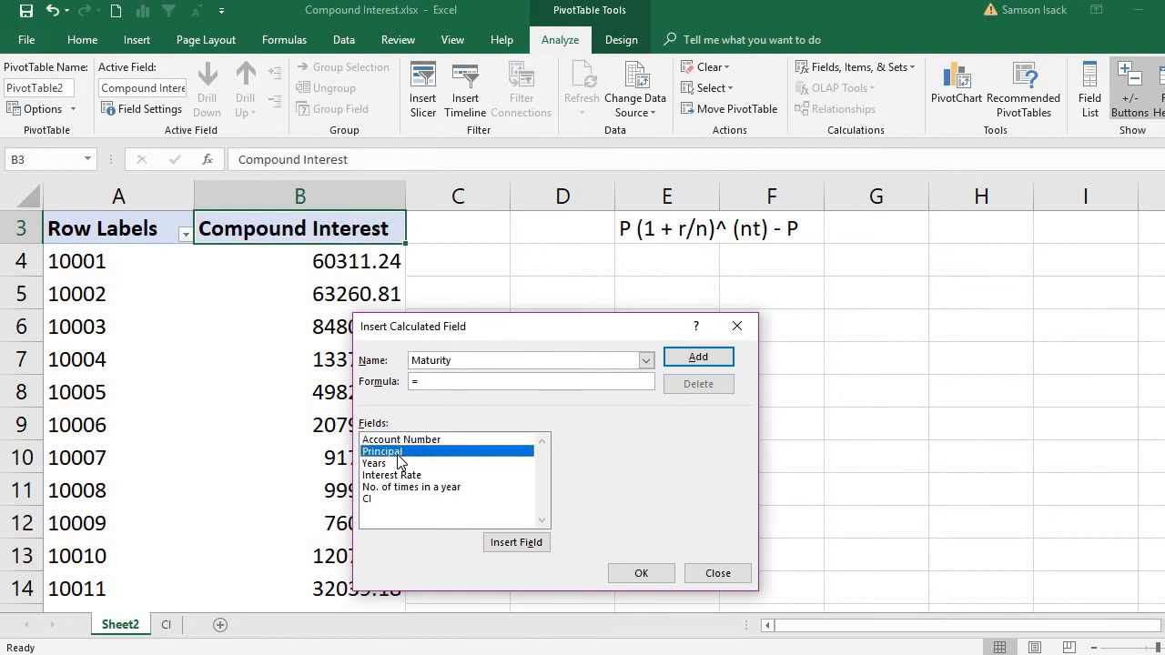
double_click(398, 455)
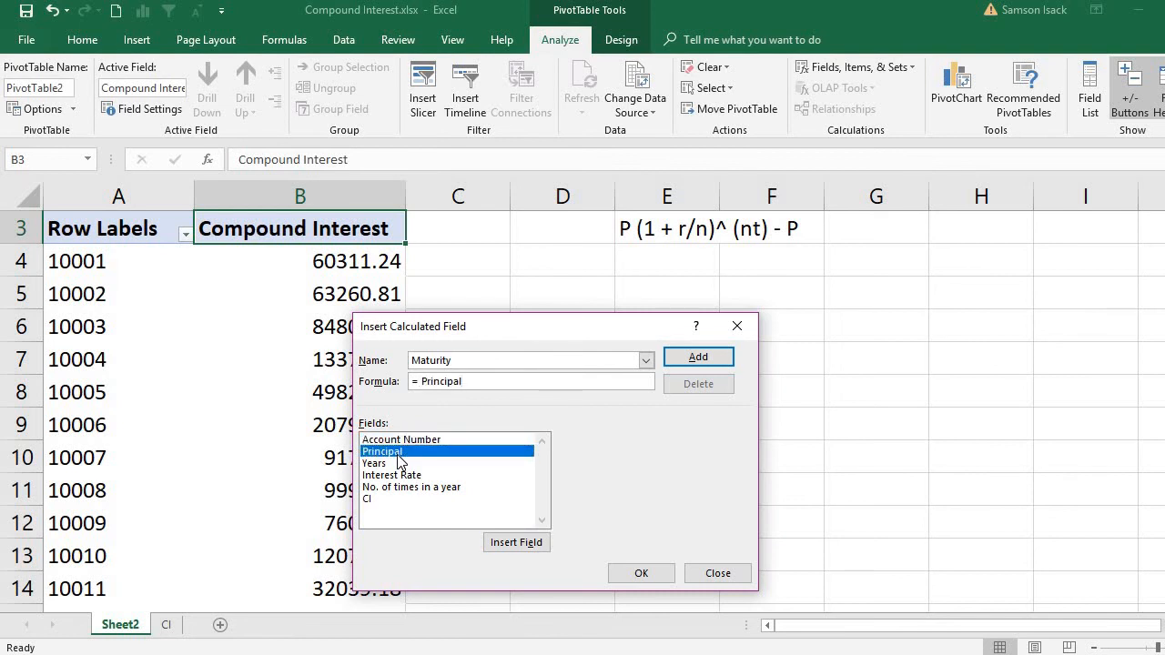
click(394, 501)
double_click(394, 501)
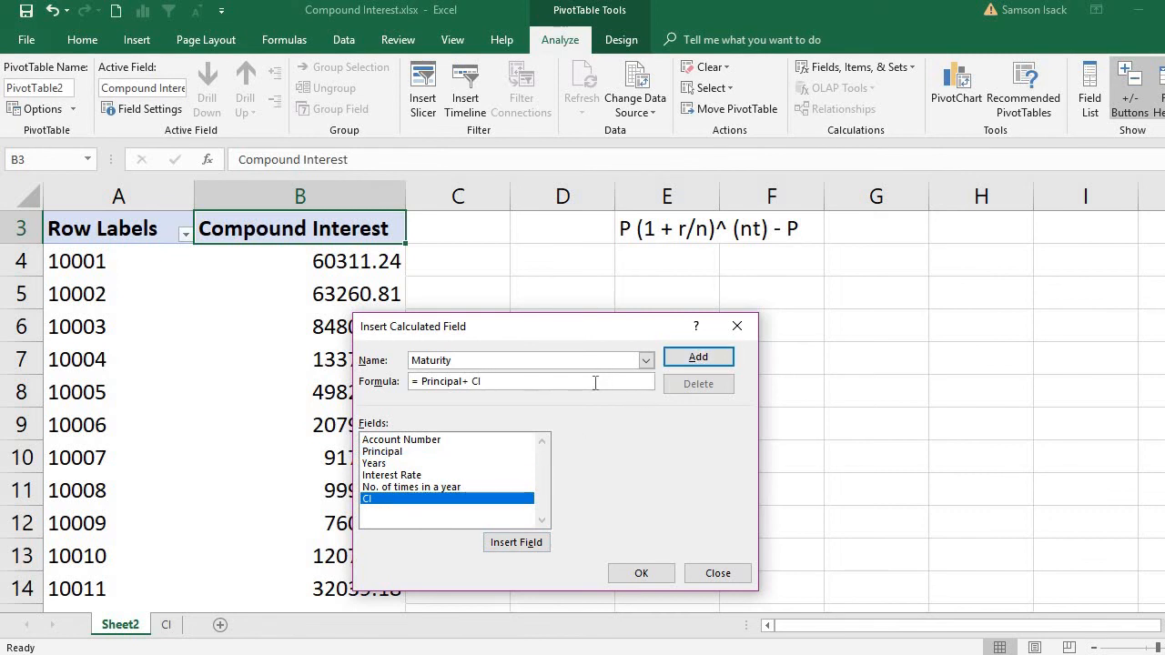
click(674, 366)
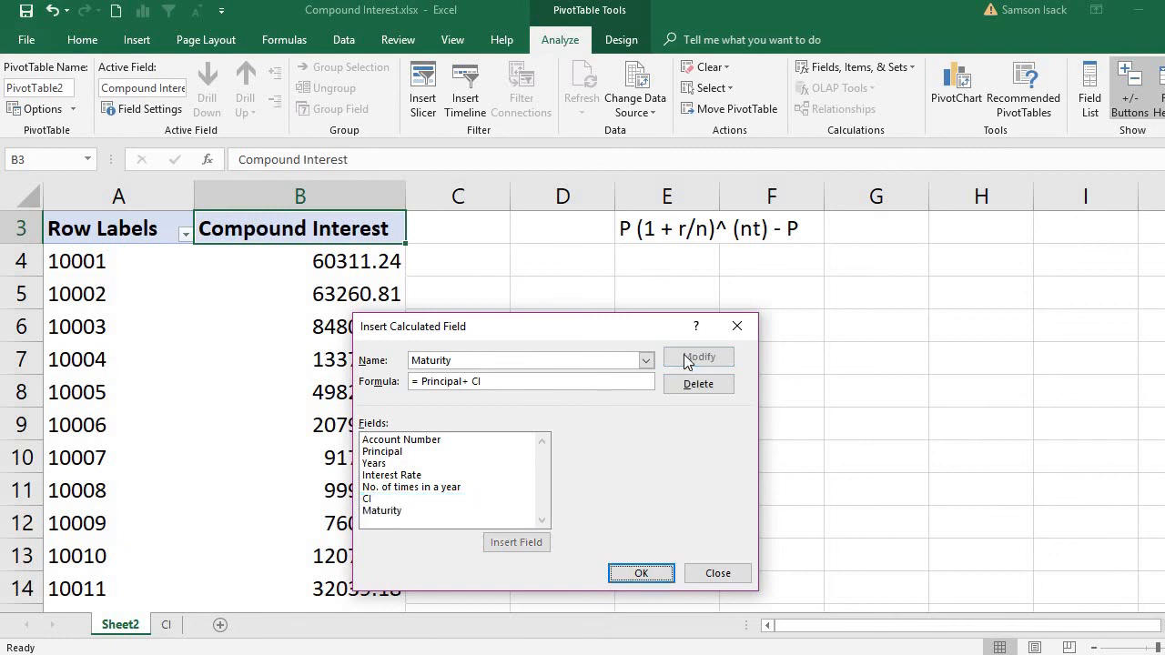
click(640, 573)
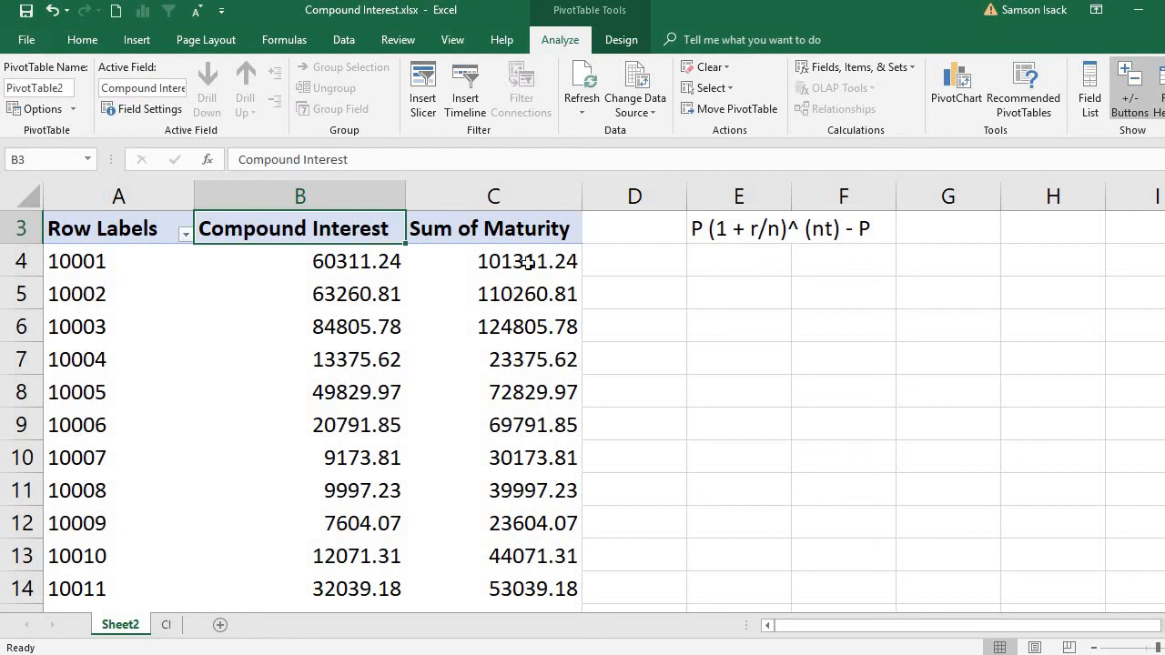
- Rename the Sum of Maturity value field as Maturity Amount
click(528, 262)
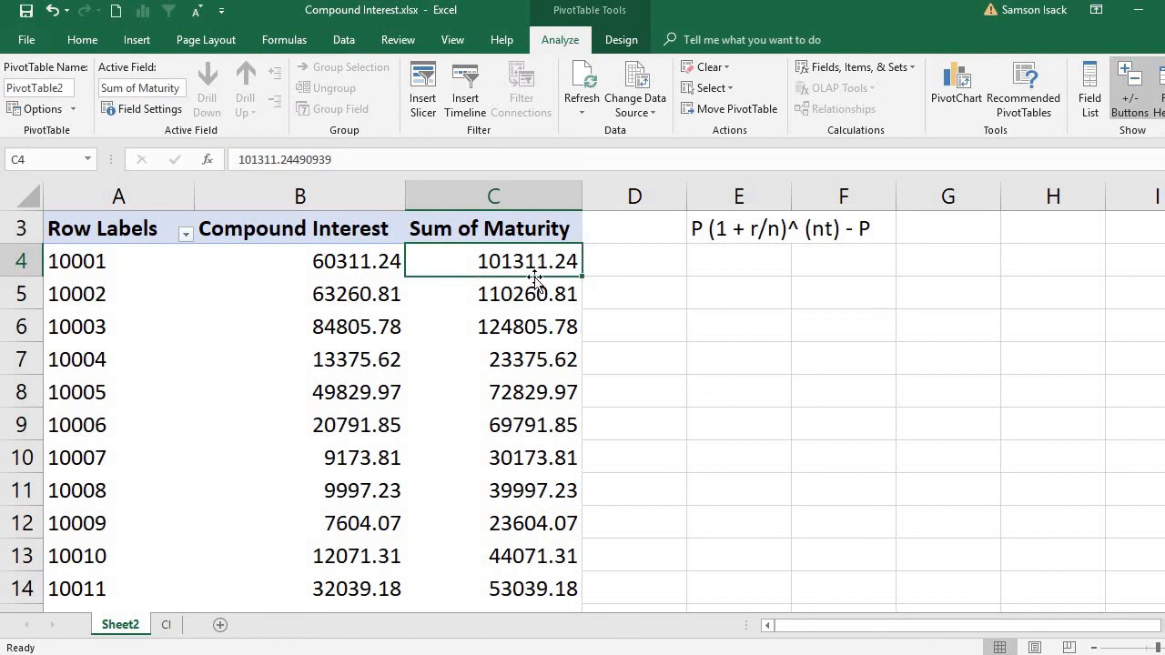
mouse_move(531, 263)
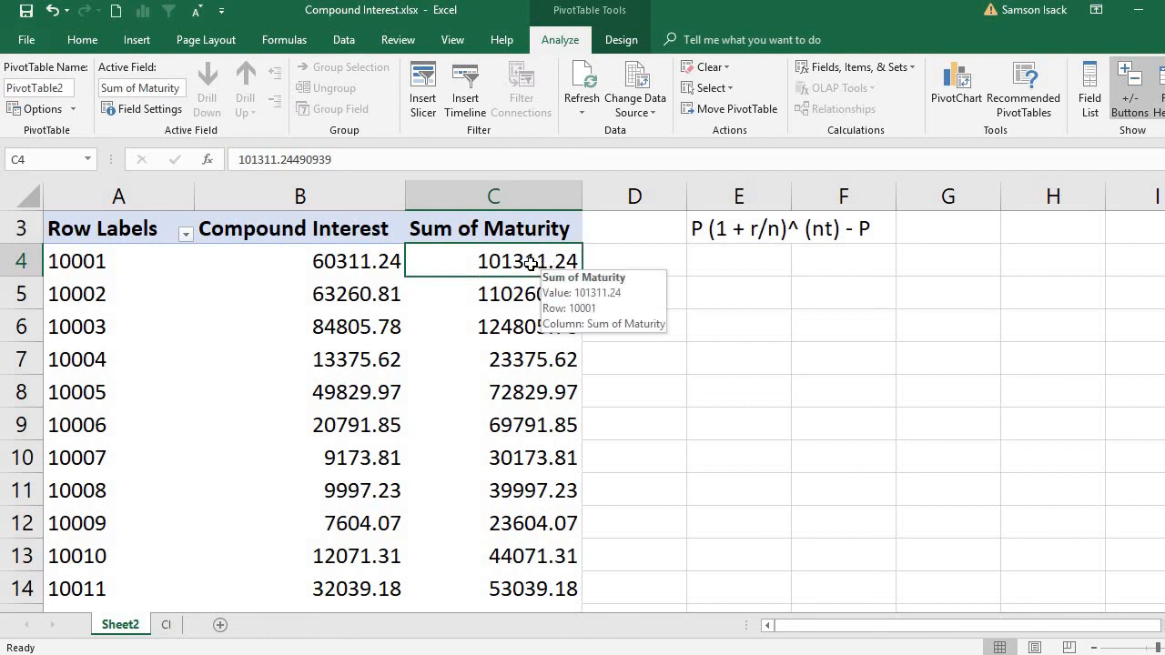
double_click(489, 232)
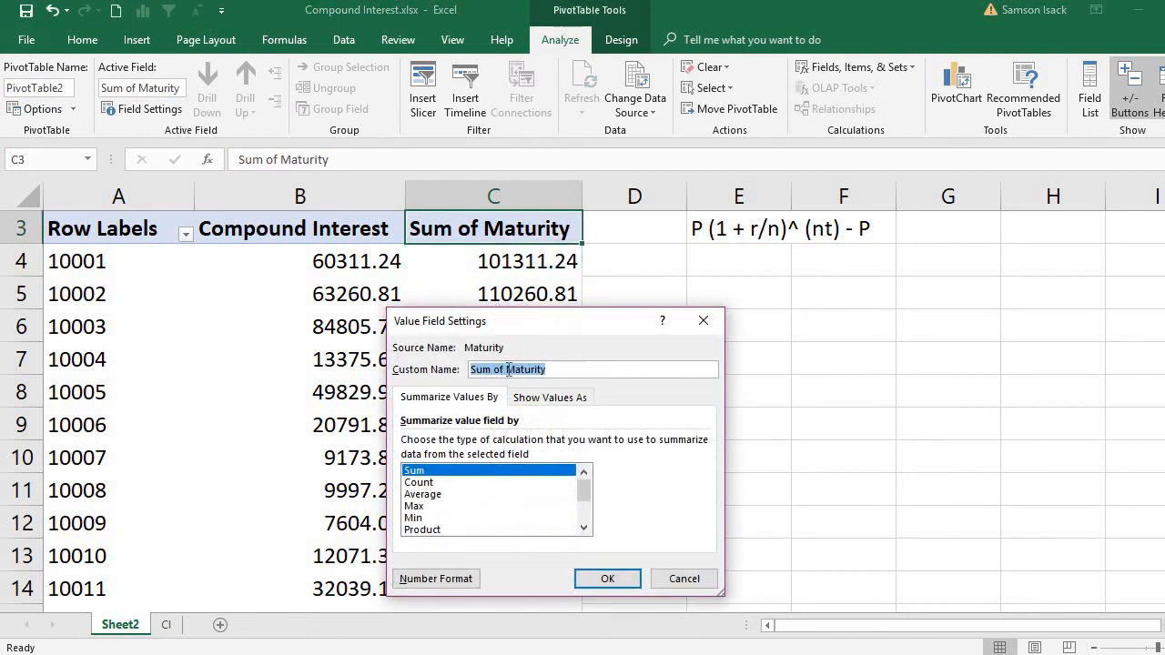
click(510, 369)
key(BackSpace)
key(BackSpace)
key(BackSpace)
key(BackSpace)
key(BackSpace)
key(BackSpace)
key(BackSpace)
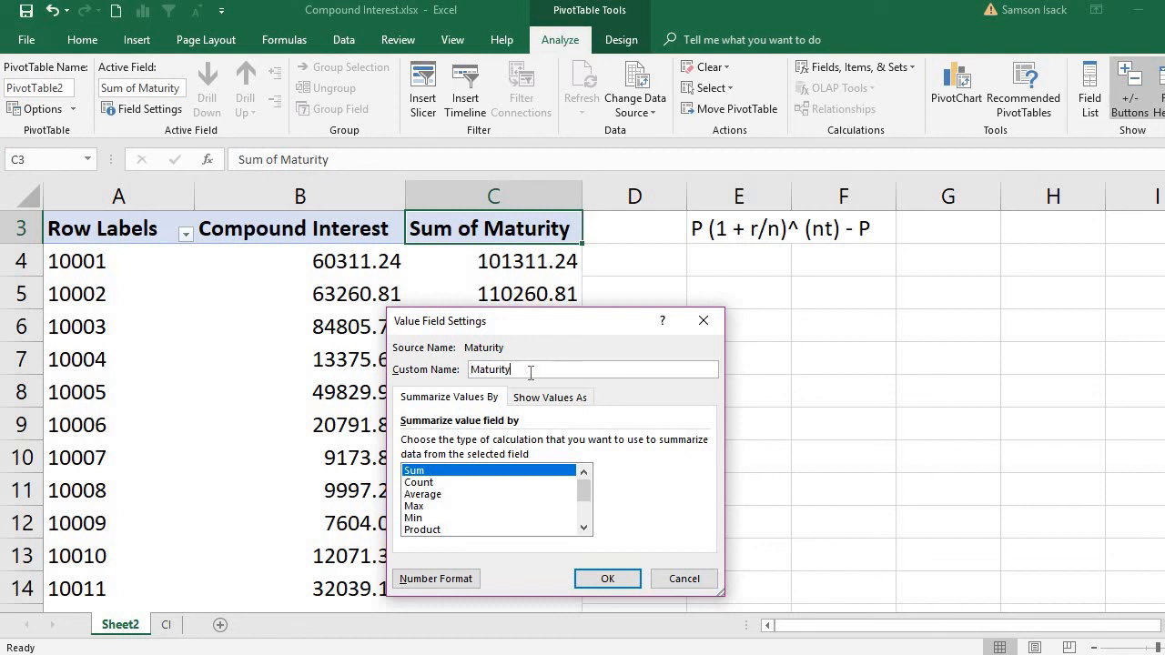
text(Amount)
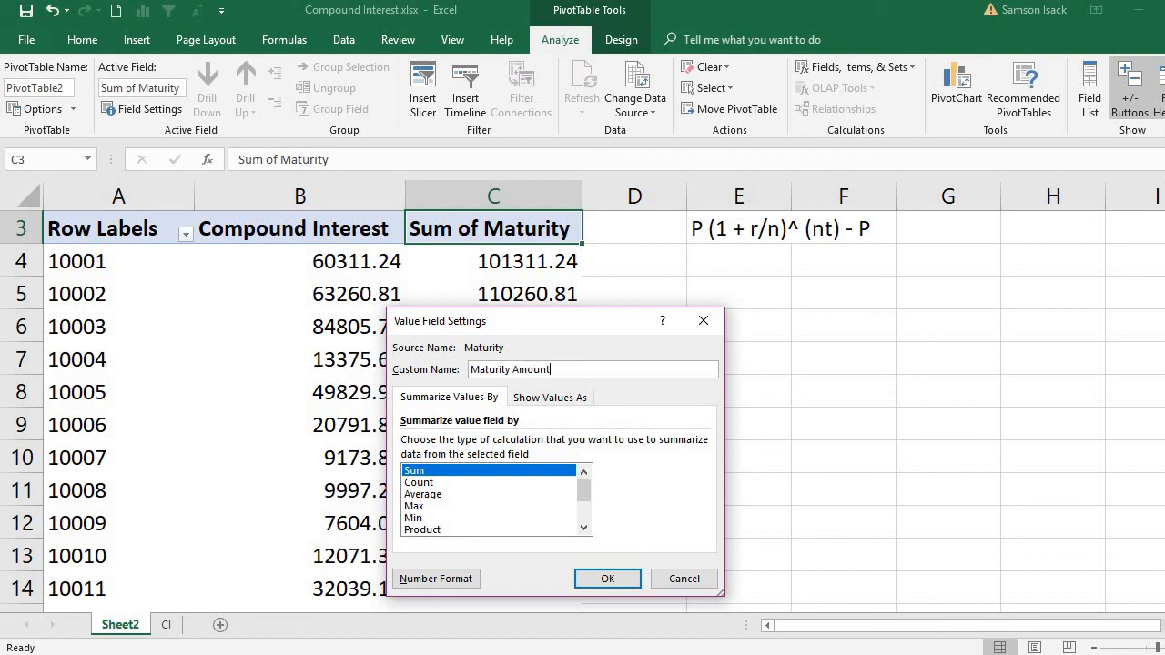
click(612, 580)
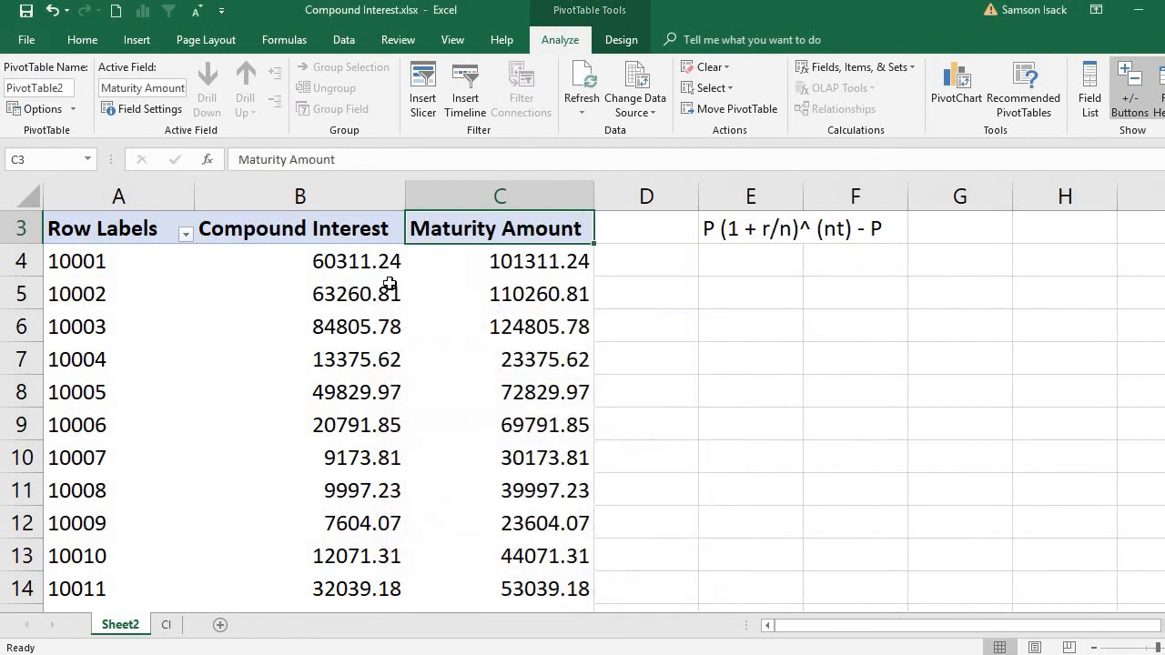
- Check the source data headings on the CI sheet and return to the PivotTable on Sheet2
click(348, 227)
click(148, 225)
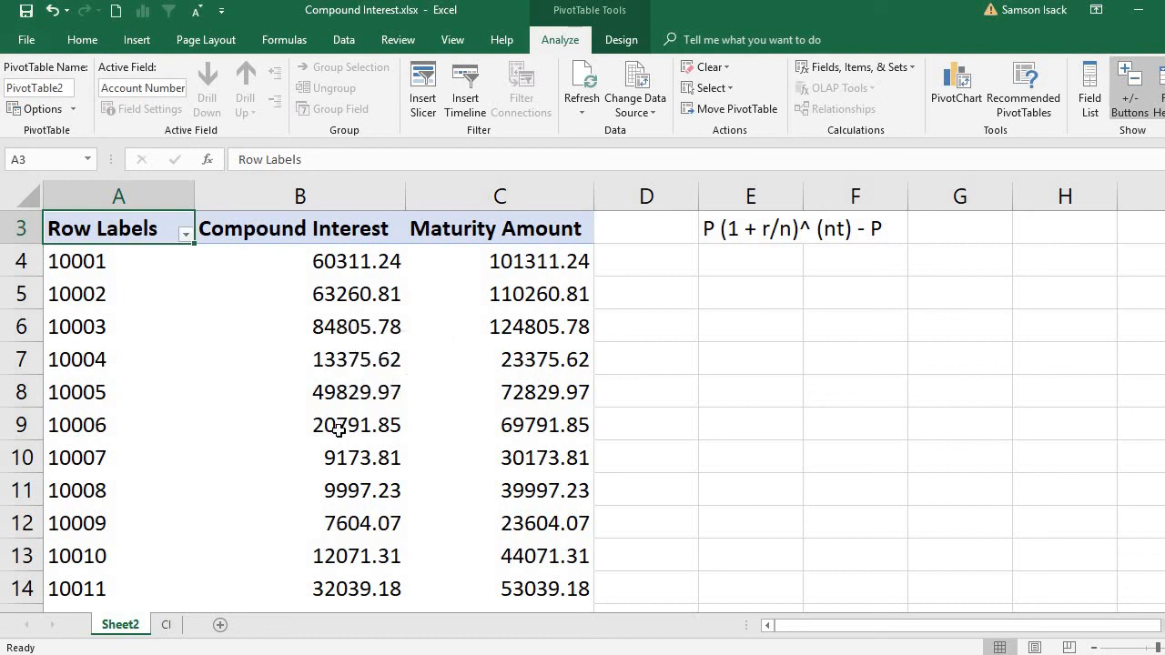
click(169, 625)
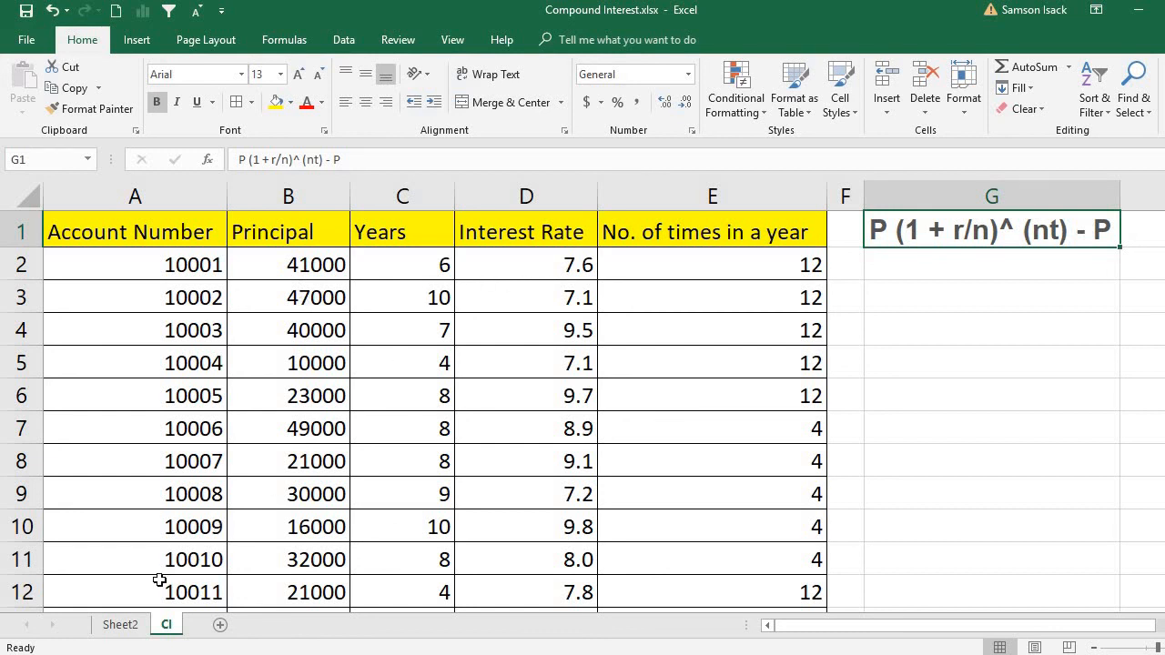
click(141, 628)
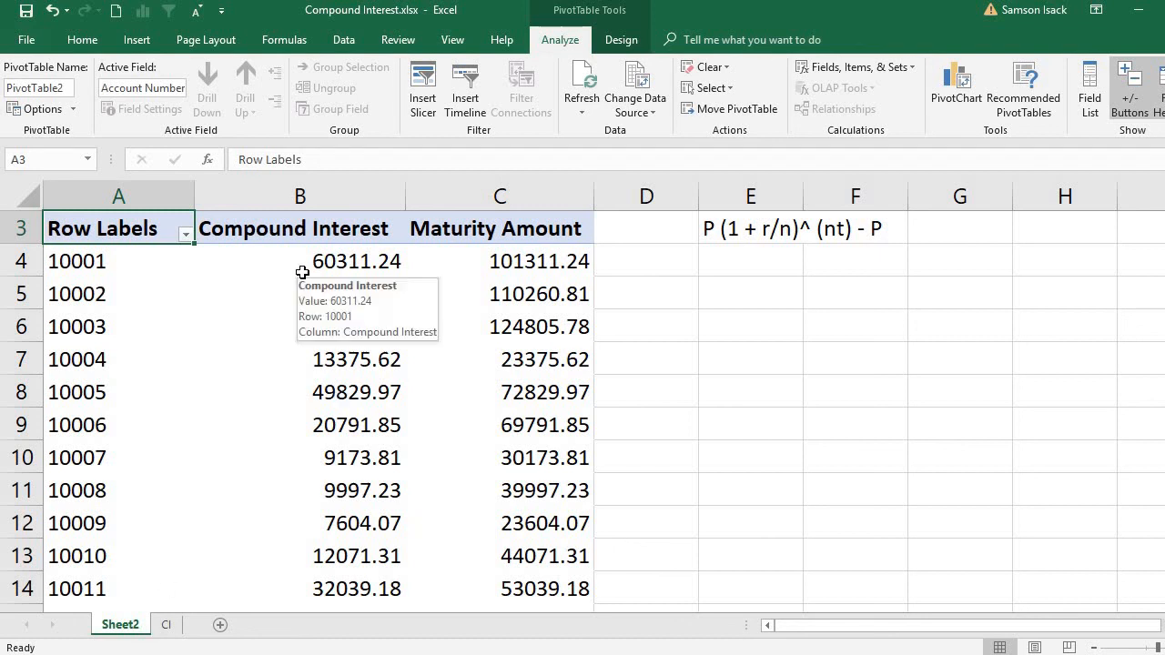
- Replace the PivotTable's Row Labels heading in A3 with Account Number
double_click(157, 234)
drag(159, 229, 47, 228)
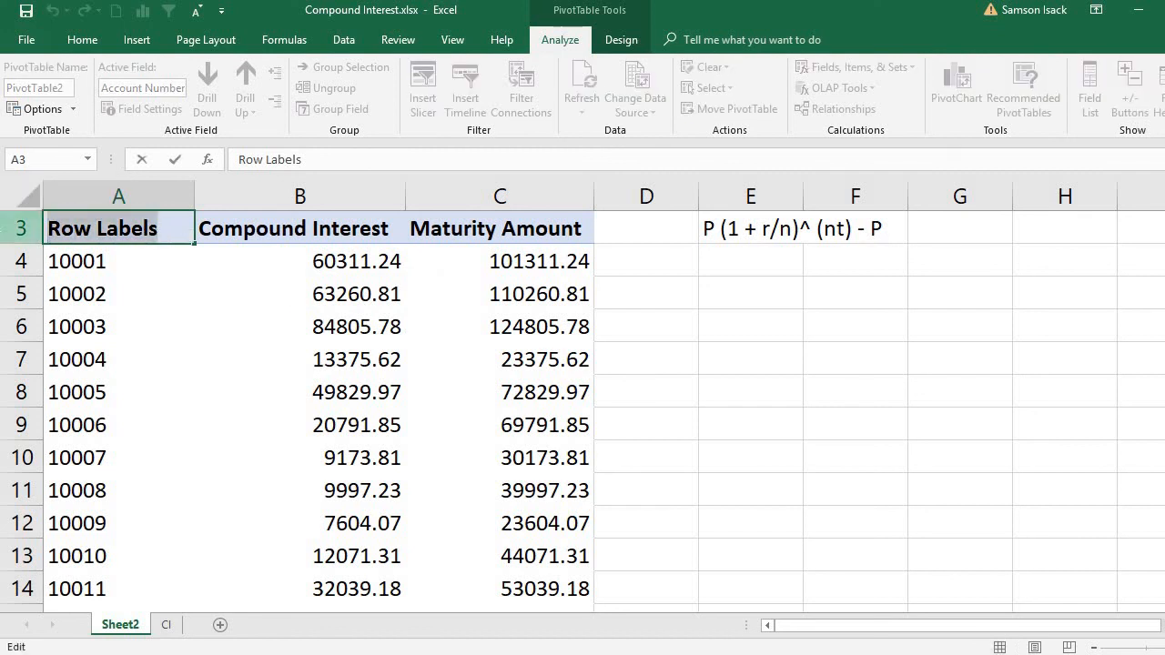
text(Accou)
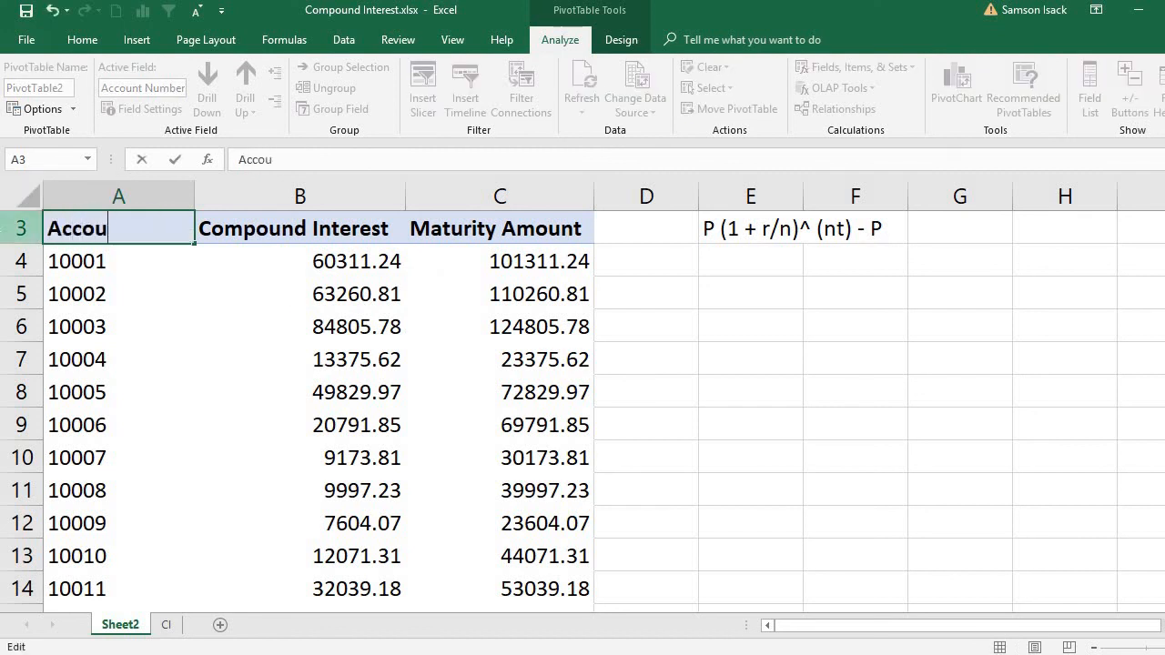
text(nt Number)
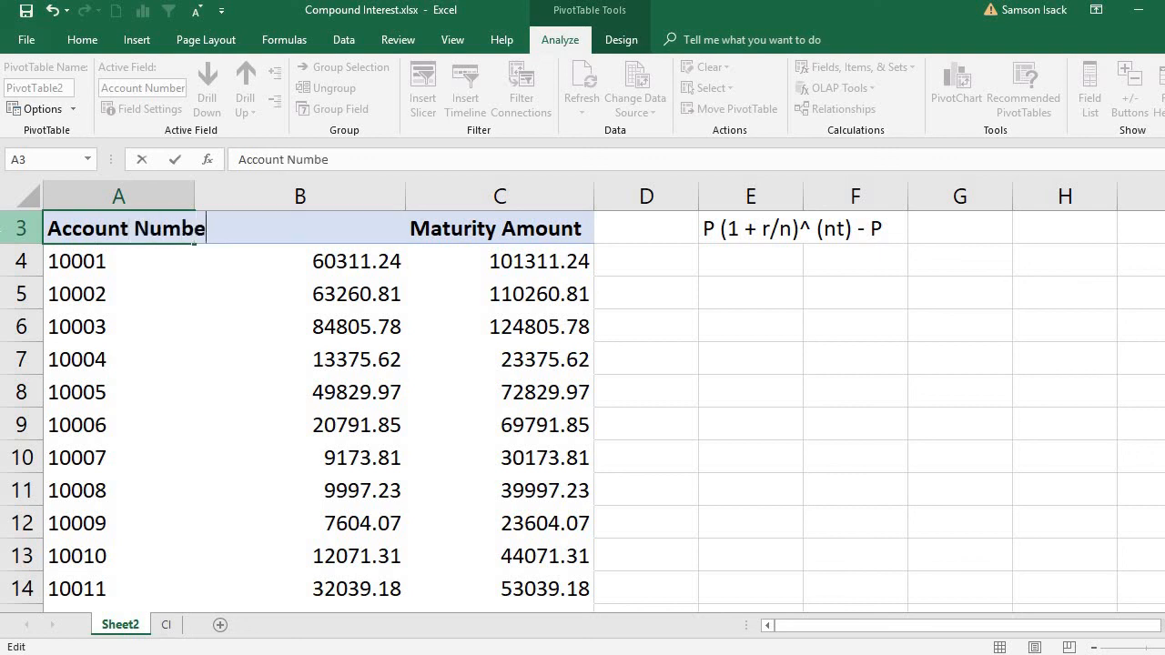
click(118, 283)
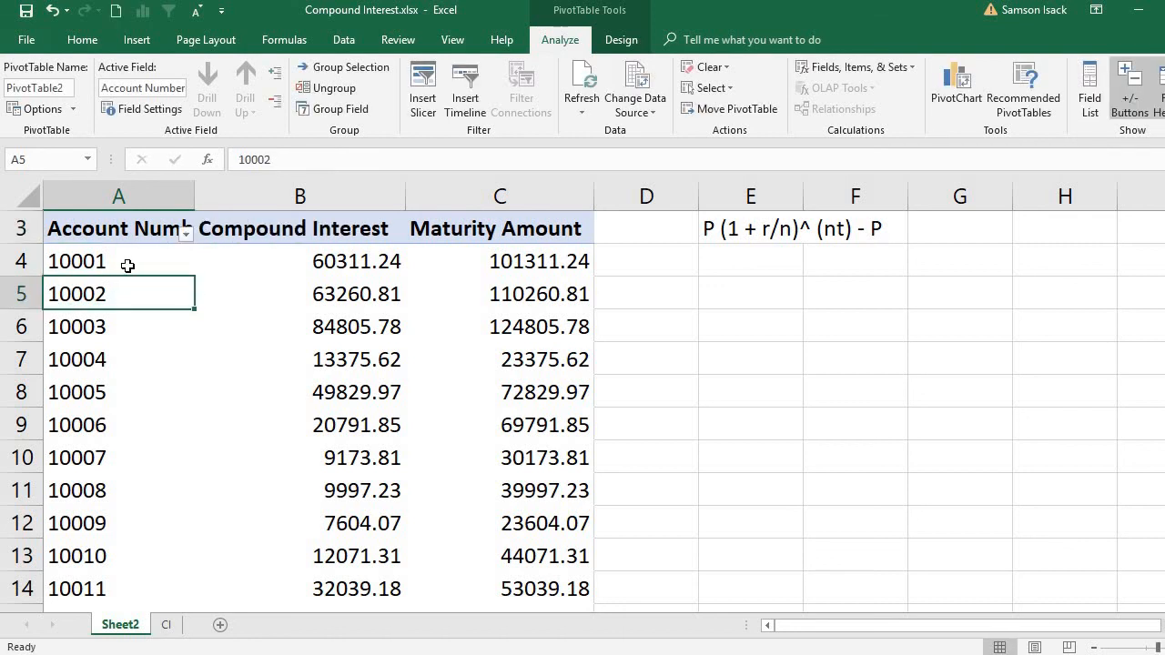
- Autofit column A to the width of its Account Number heading
click(127, 261)
drag(196, 194, 196, 193)
double_click(196, 194)
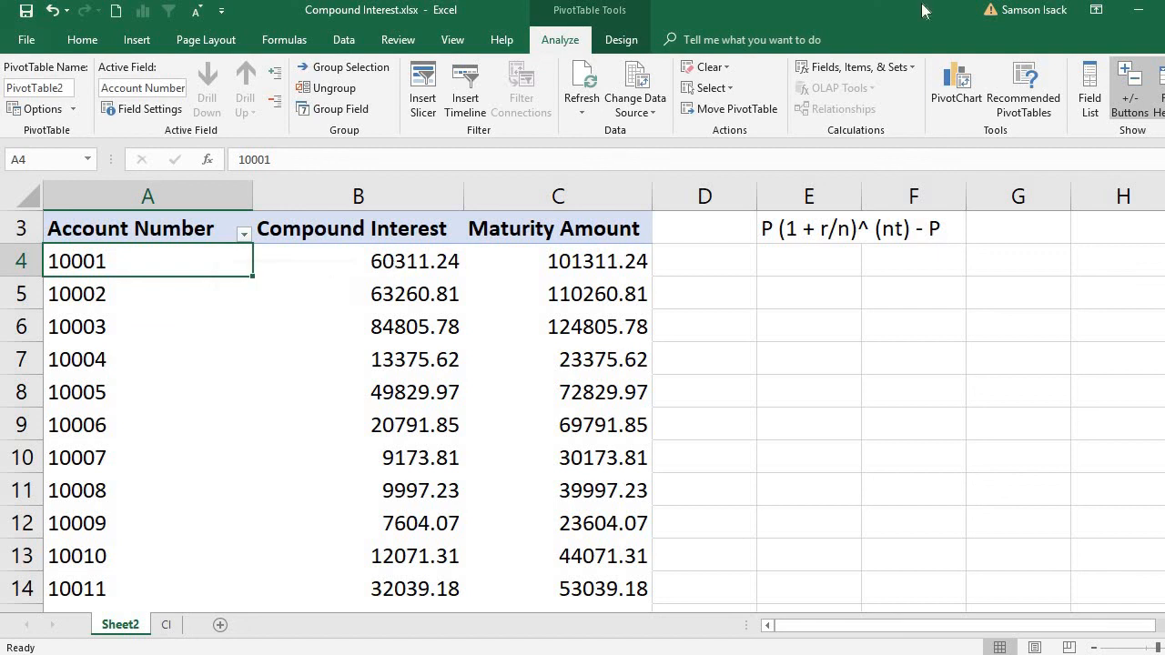
- Review the formula of the existing Maturity calculated field and close its definition without editing it
click(846, 72)
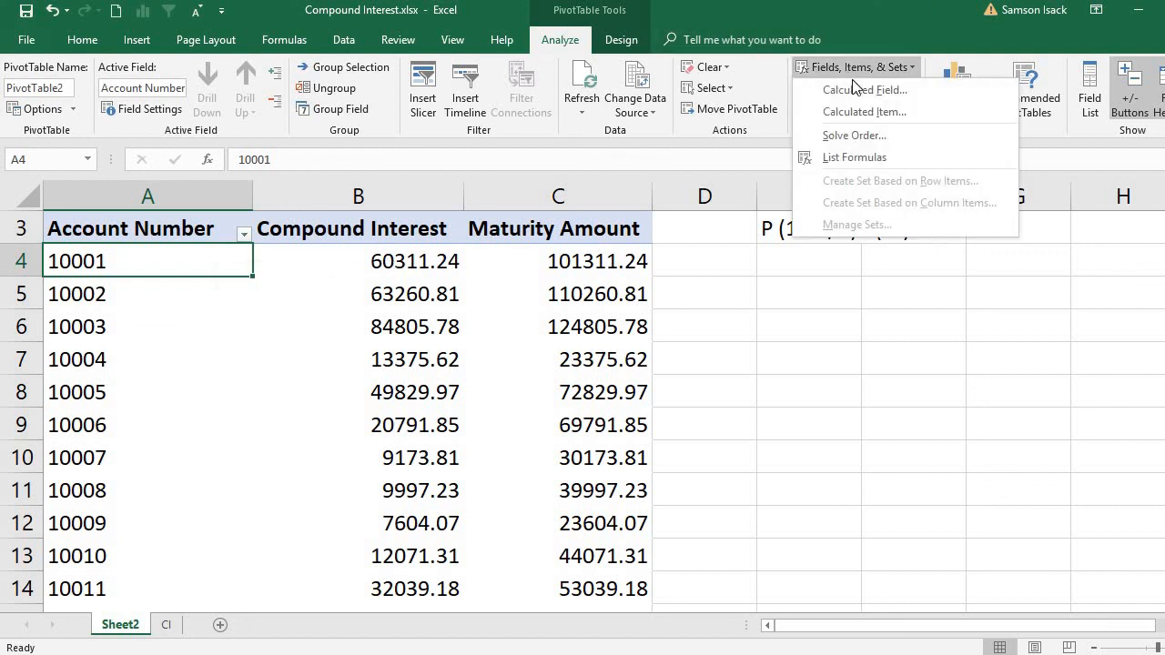
click(853, 86)
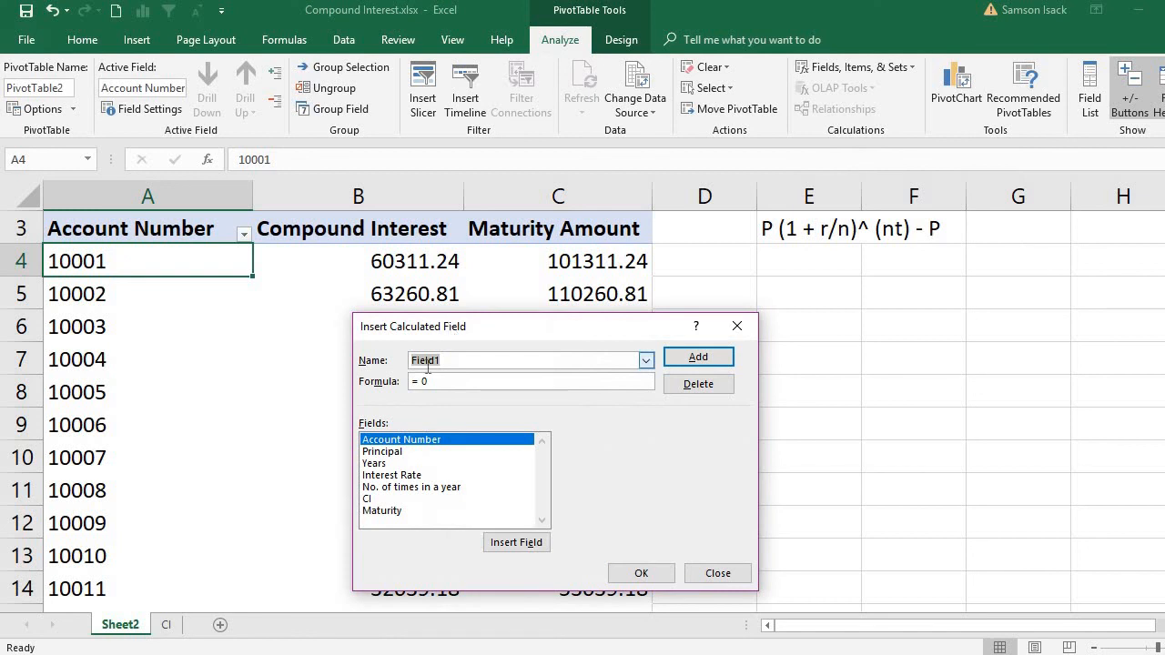
click(648, 360)
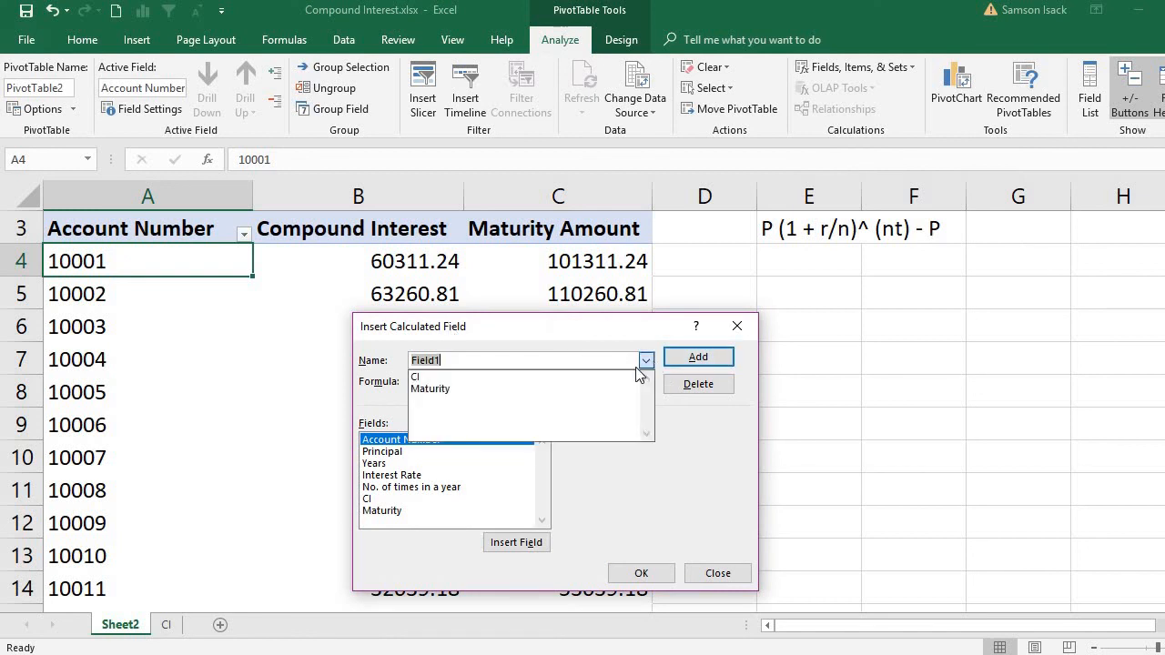
click(534, 393)
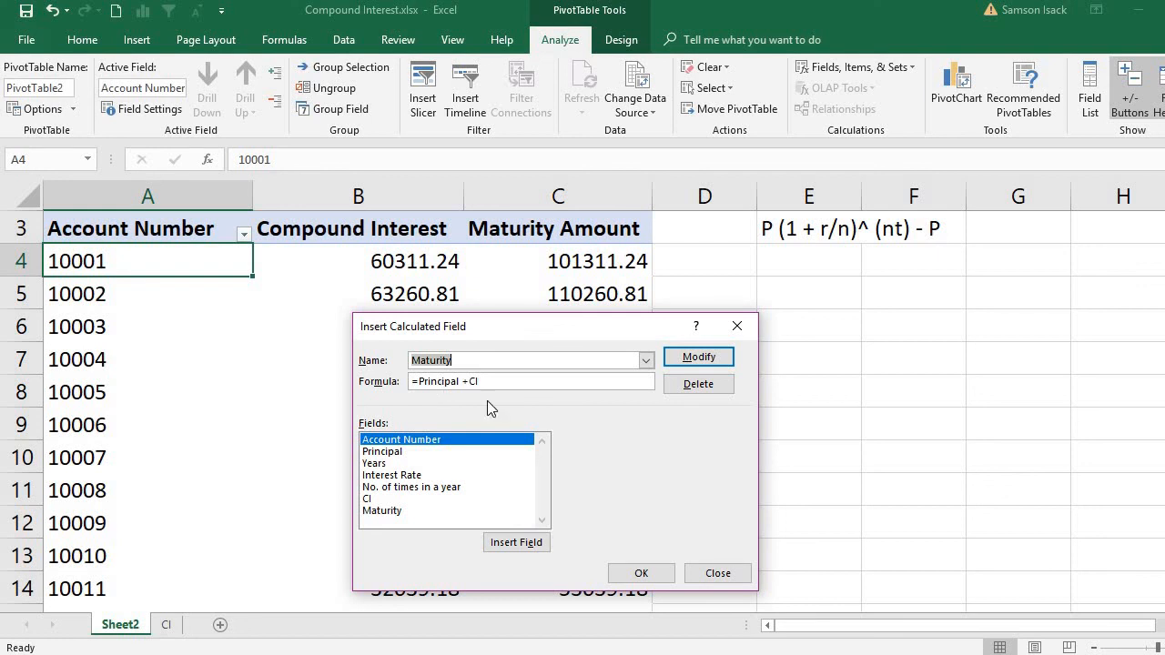
click(642, 572)
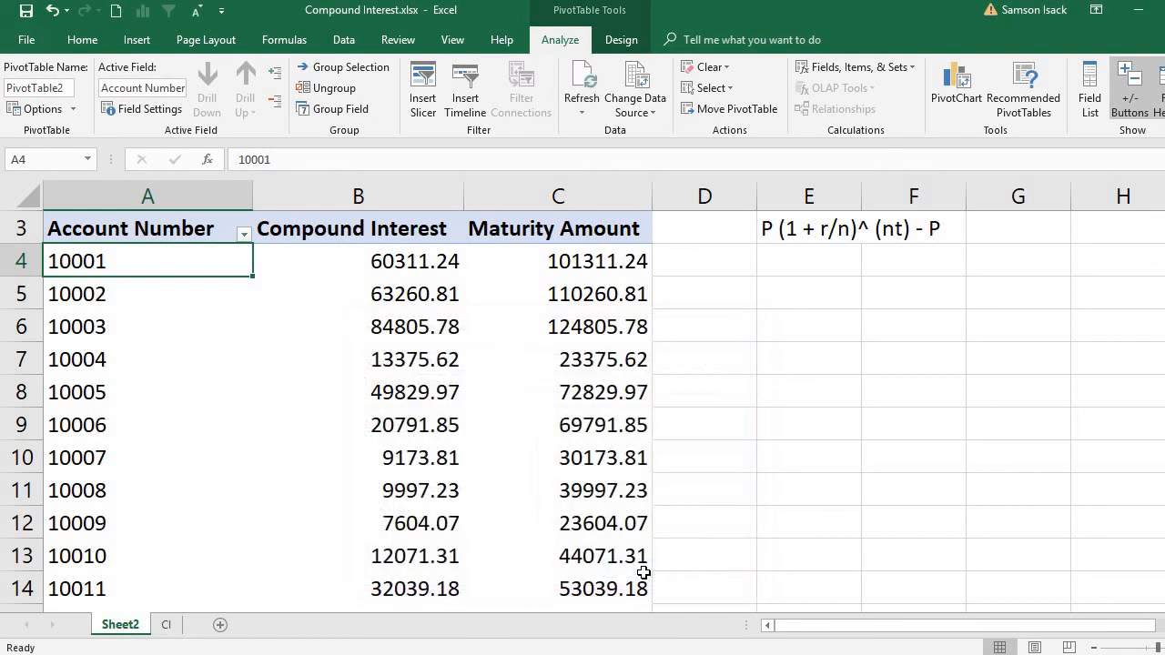